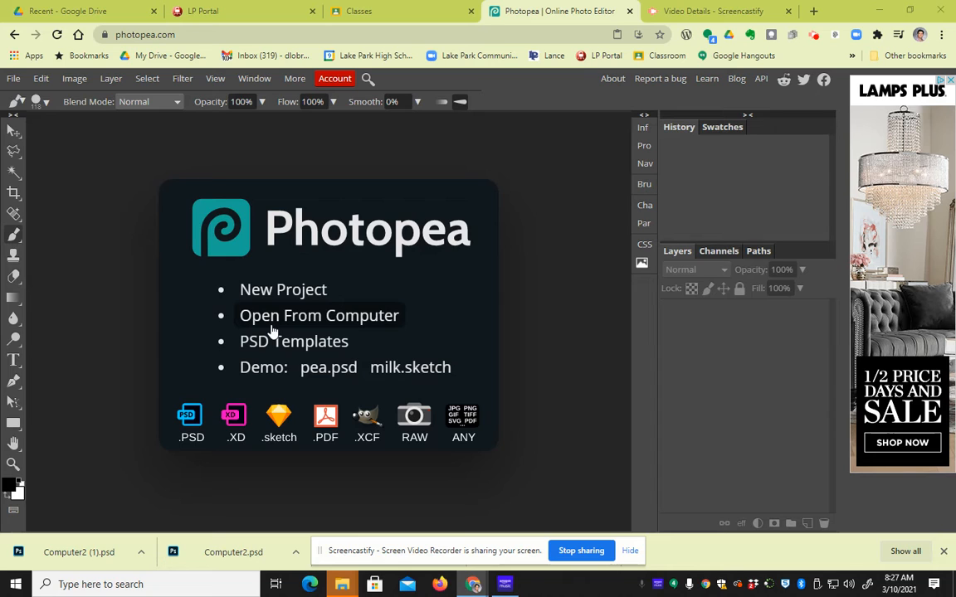
- Create a new print project from the Letter preset in landscape orientation, 11 in wide by 8.5 in high
left_click(12, 81)
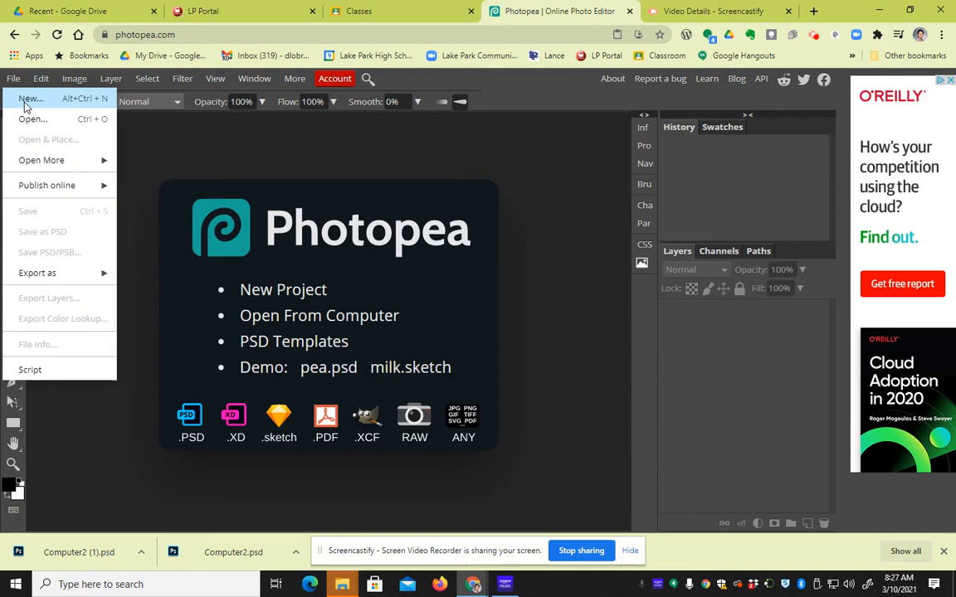
left_click(29, 99)
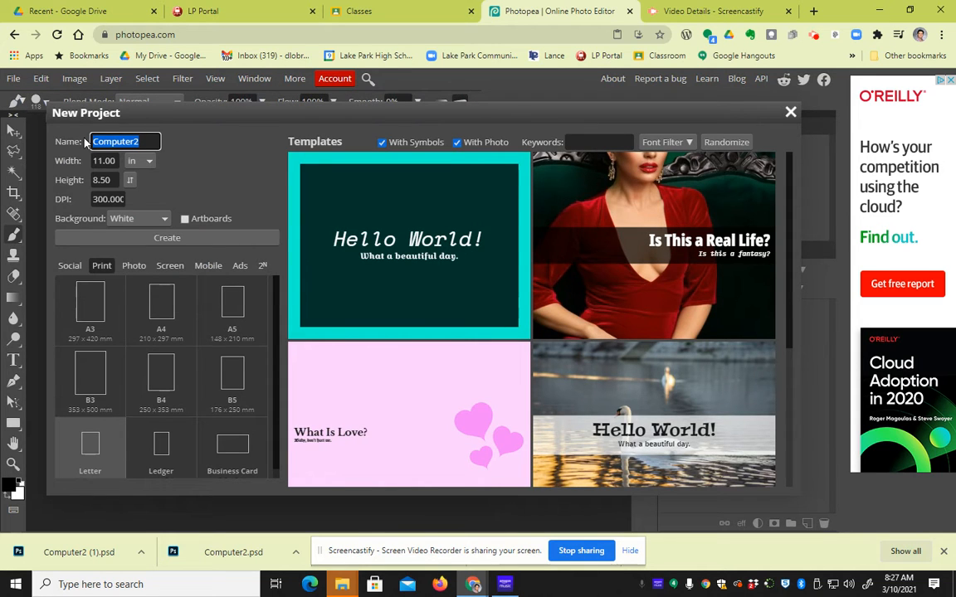
left_click(101, 266)
left_click(92, 457)
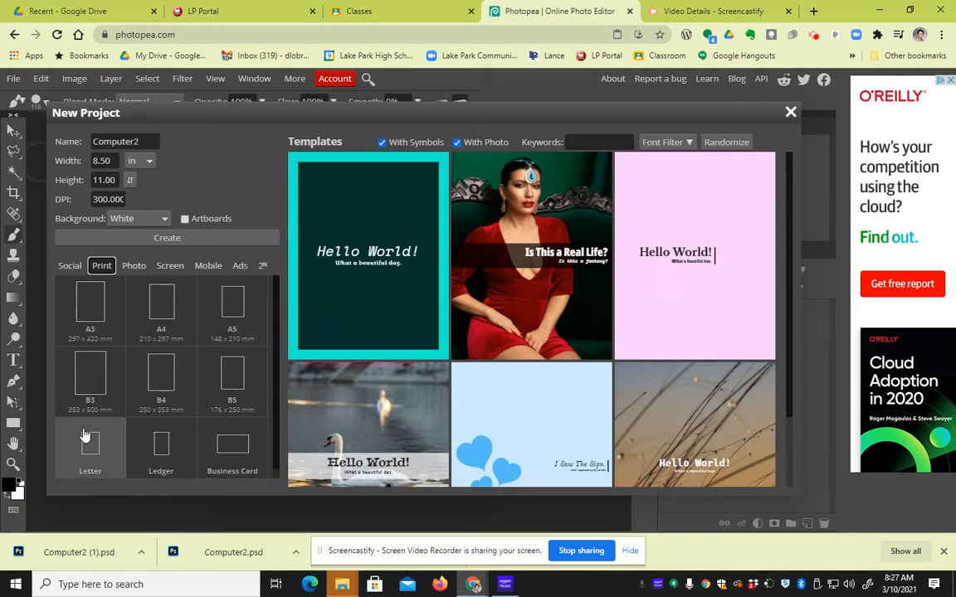
left_click(130, 180)
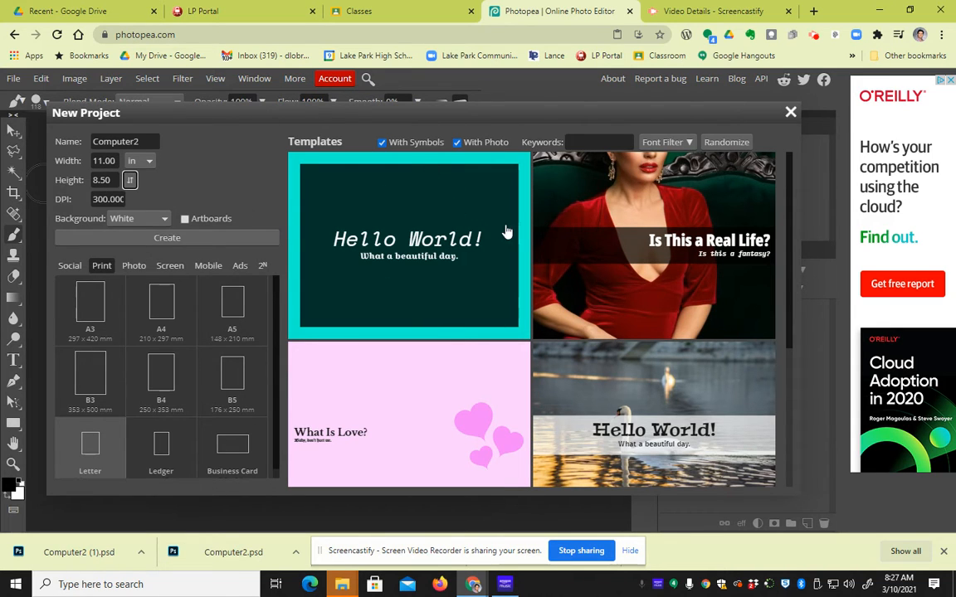
left_click(130, 180)
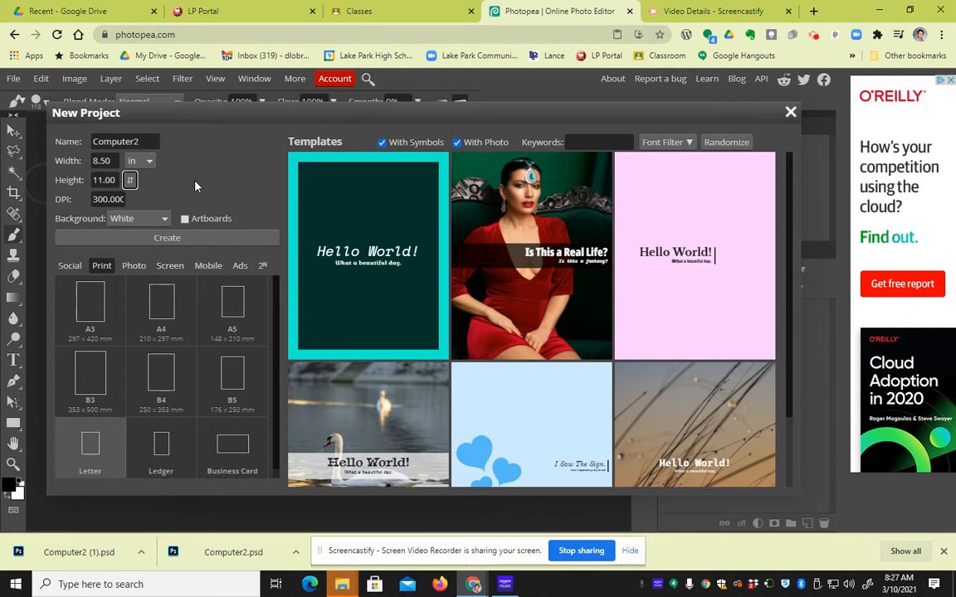
left_click(130, 180)
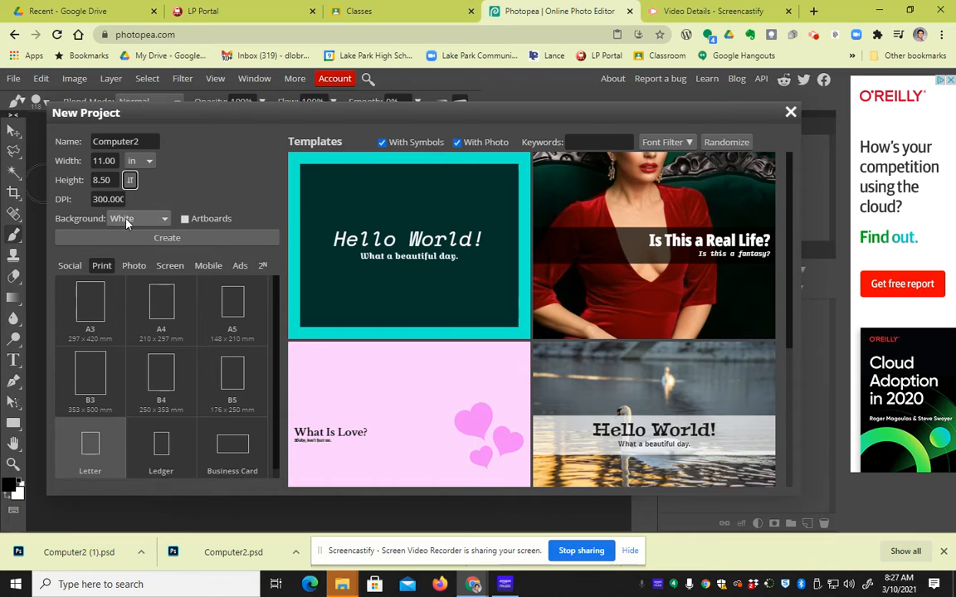
left_click(162, 238)
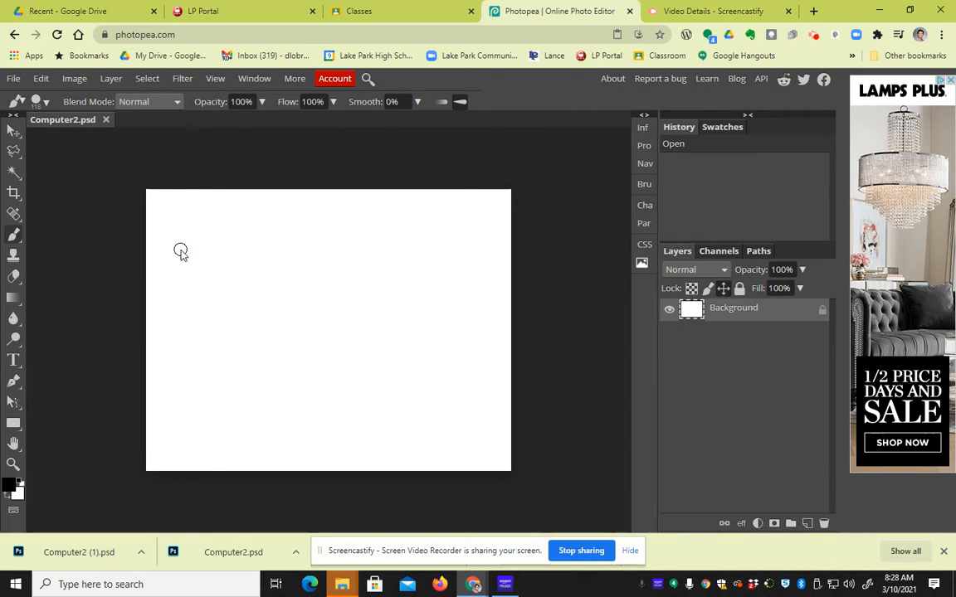
- Place the photo IMG_8743 from the Multiplicity folder into the blank document
left_click(13, 79)
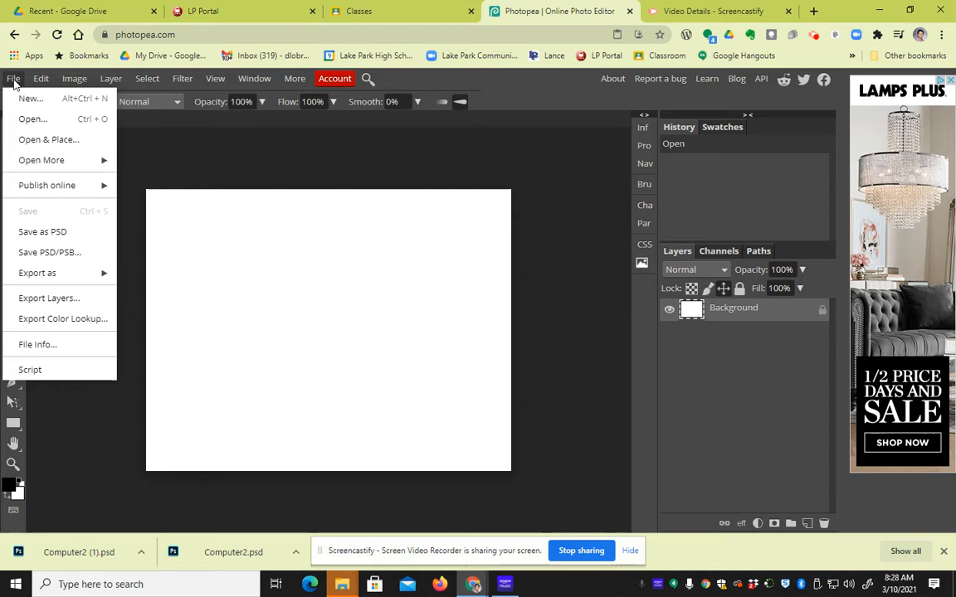
left_click(58, 142)
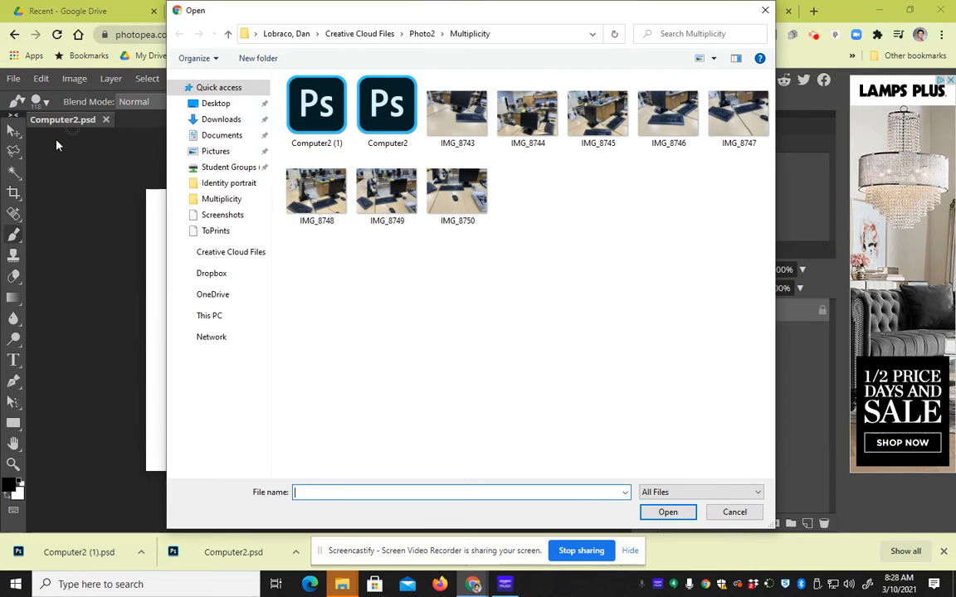
left_click(457, 112)
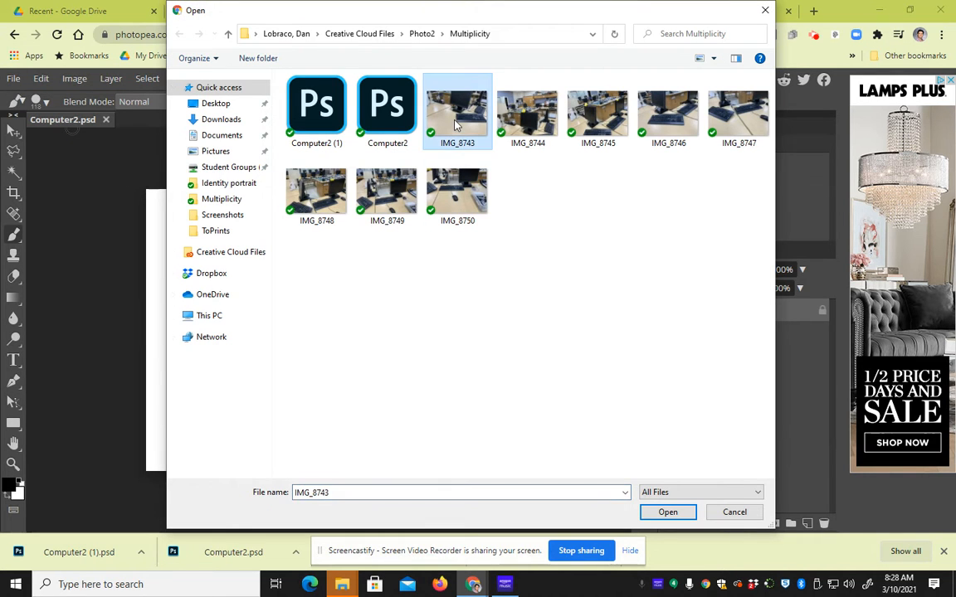
left_click(659, 515)
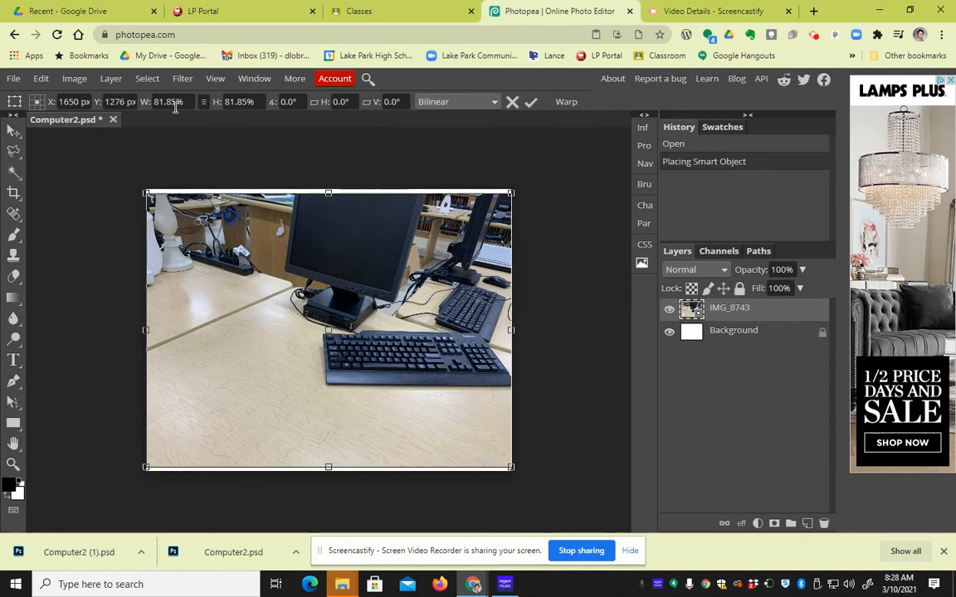
- Scale the placed IMG_8743 photo to 30% in width and height and move it to the lower-left area of the canvas
left_click(238, 101)
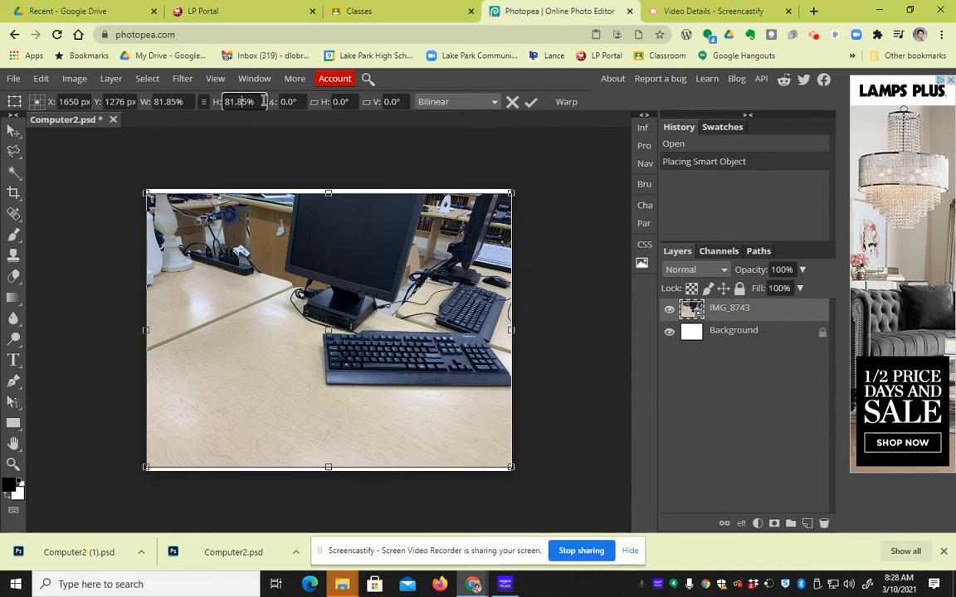
type("30")
left_click(180, 101)
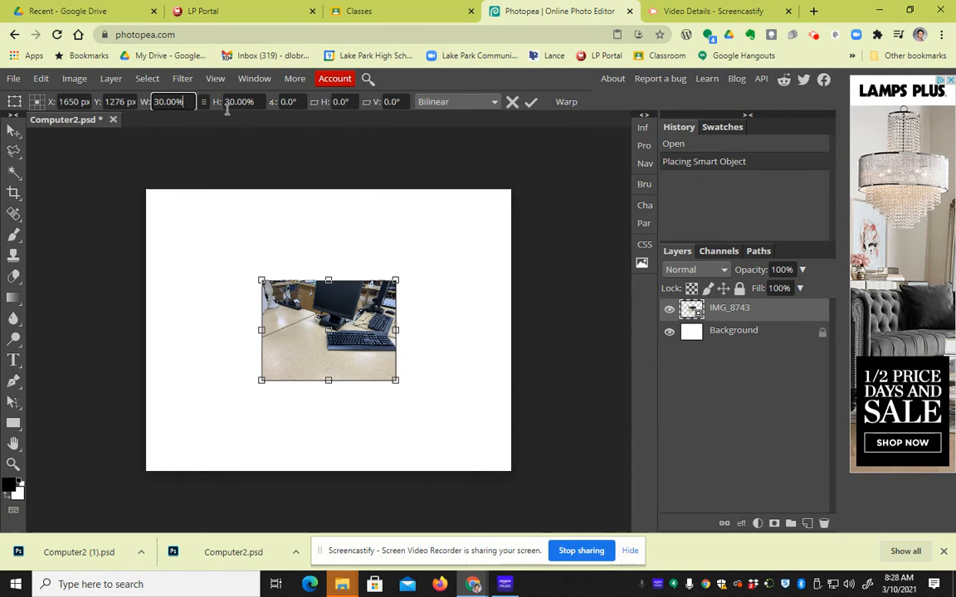
left_click(531, 102)
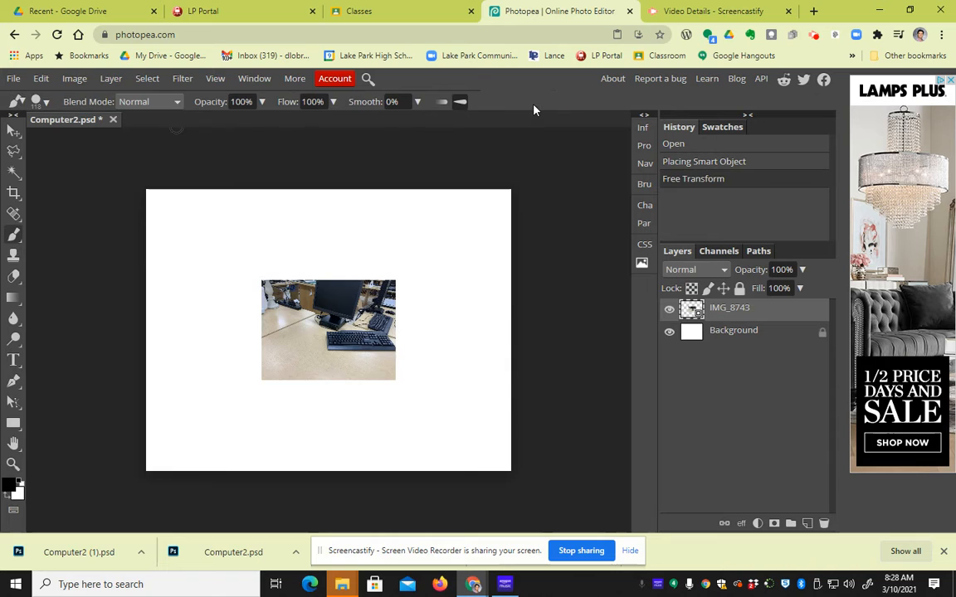
left_click(13, 130)
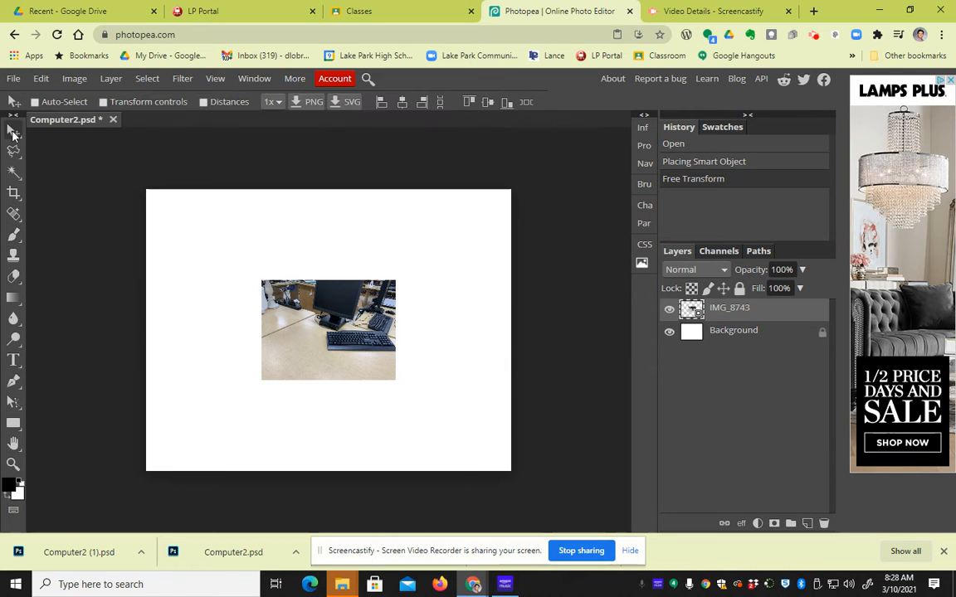
left_click_drag(311, 343, 219, 387)
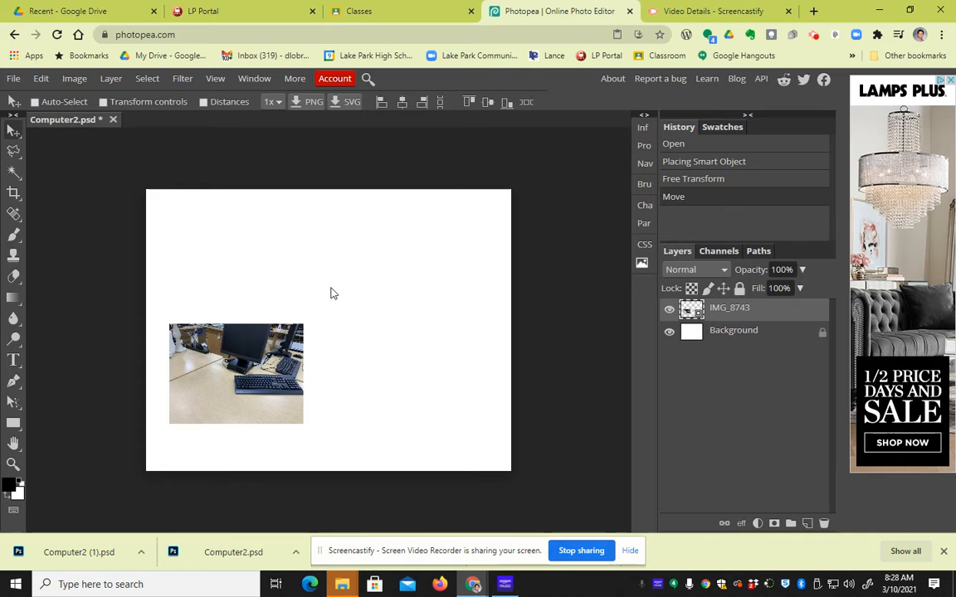
- Place the photo IMG_8744 from the Multiplicity folder as another layer in the document
left_click(13, 78)
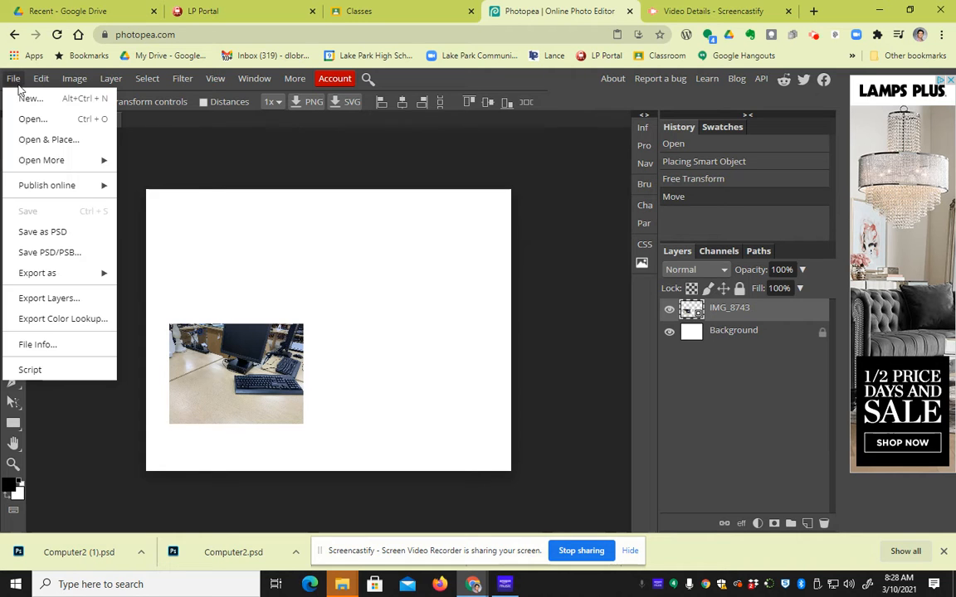
left_click(47, 142)
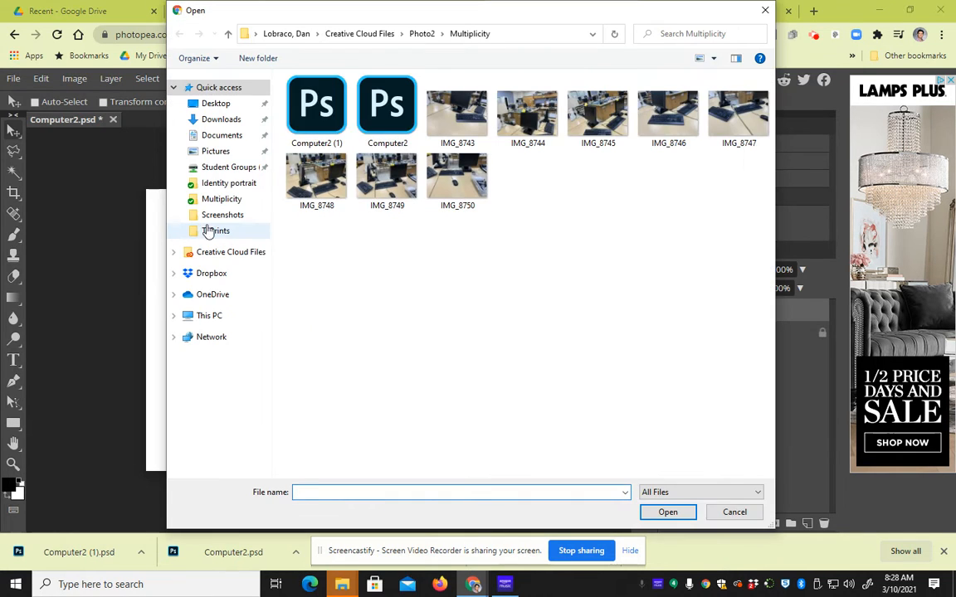
left_click(544, 126)
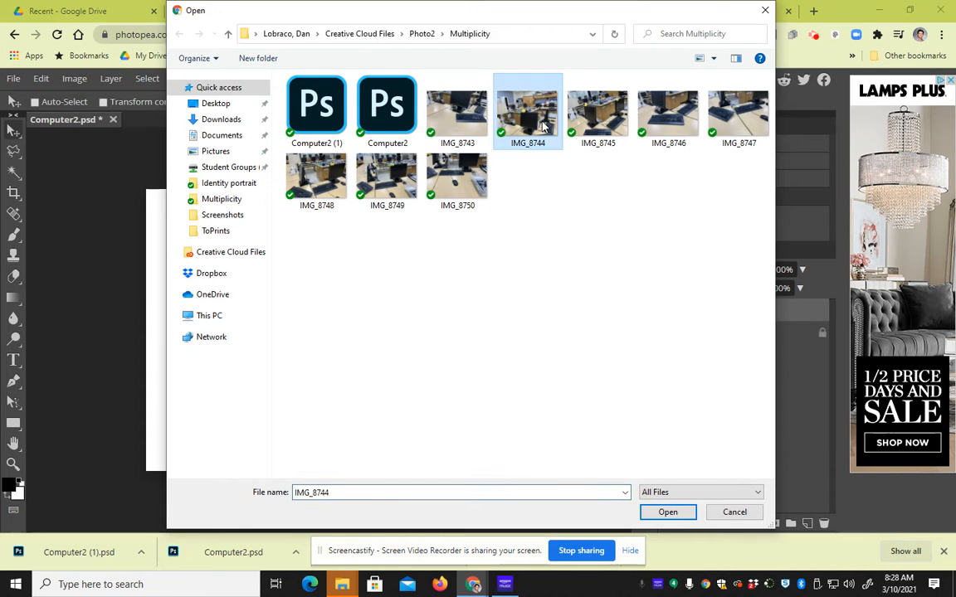
left_click(668, 512)
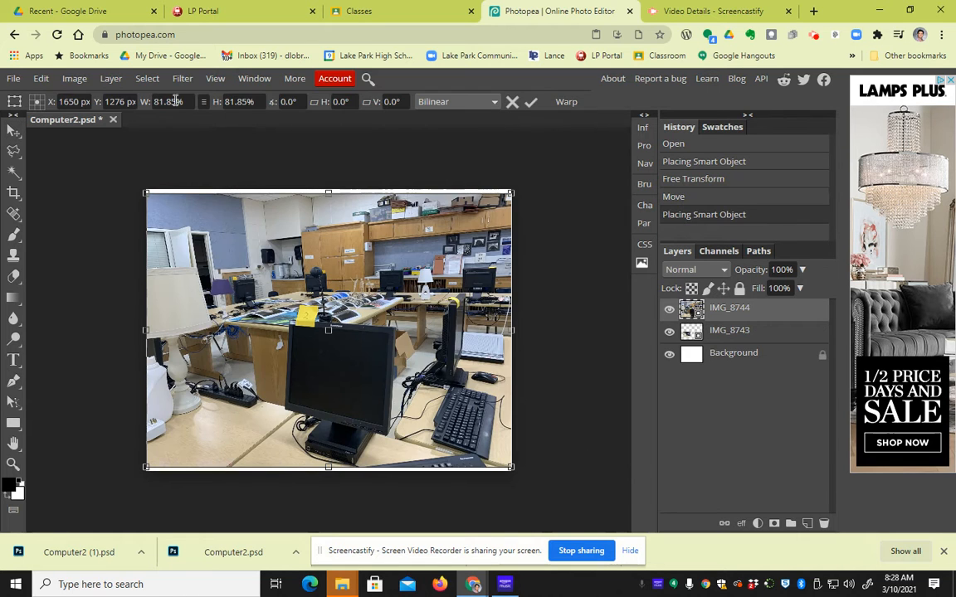
- Scale the placed IMG_8744 photo to 30% in width and height
left_click(264, 101)
type("30")
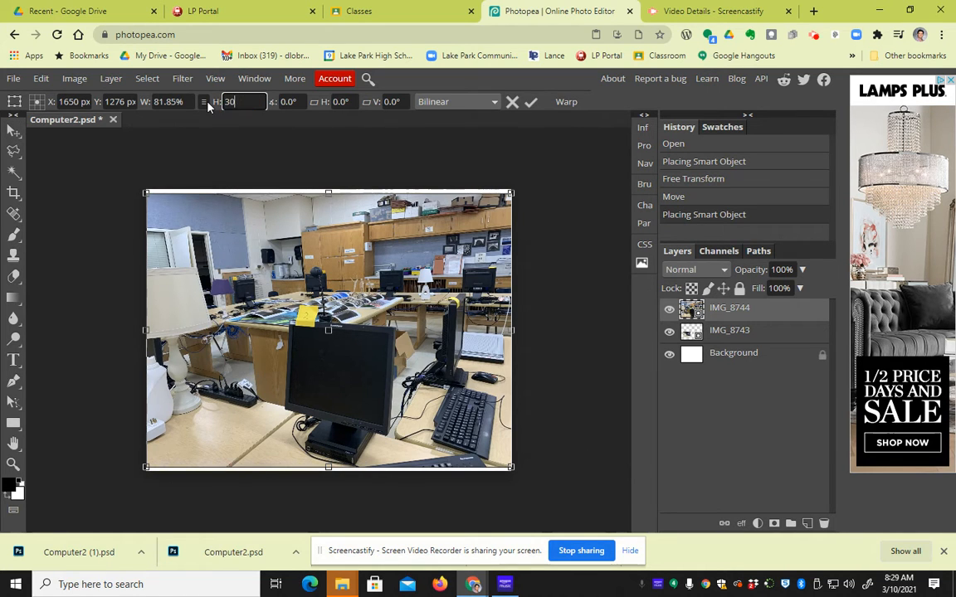
left_click(176, 102)
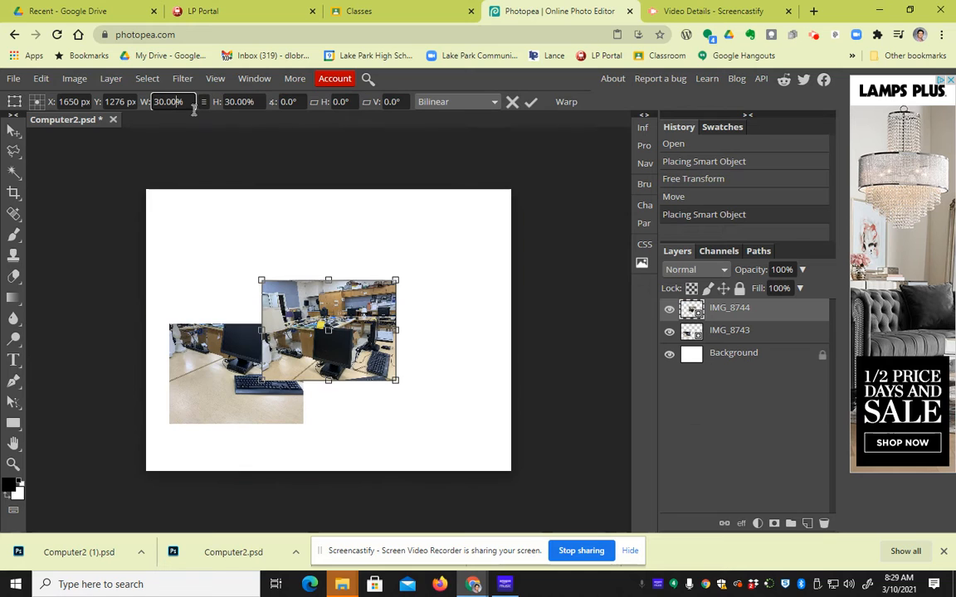
left_click(531, 101)
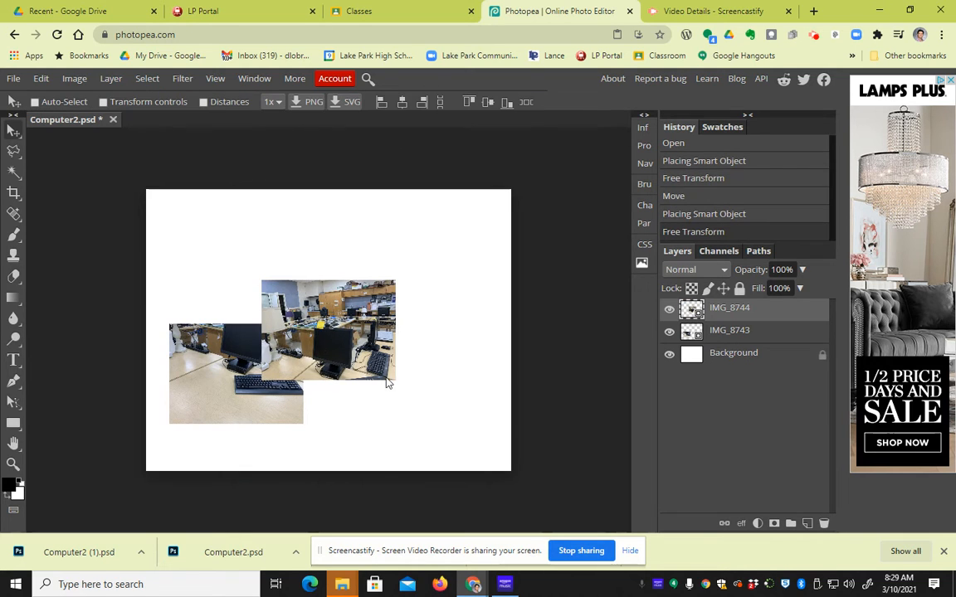
- Move the IMG_8744 photo so it overlaps the upper part of IMG_8743 with the monitors roughly lined up
left_click_drag(360, 362, 277, 311)
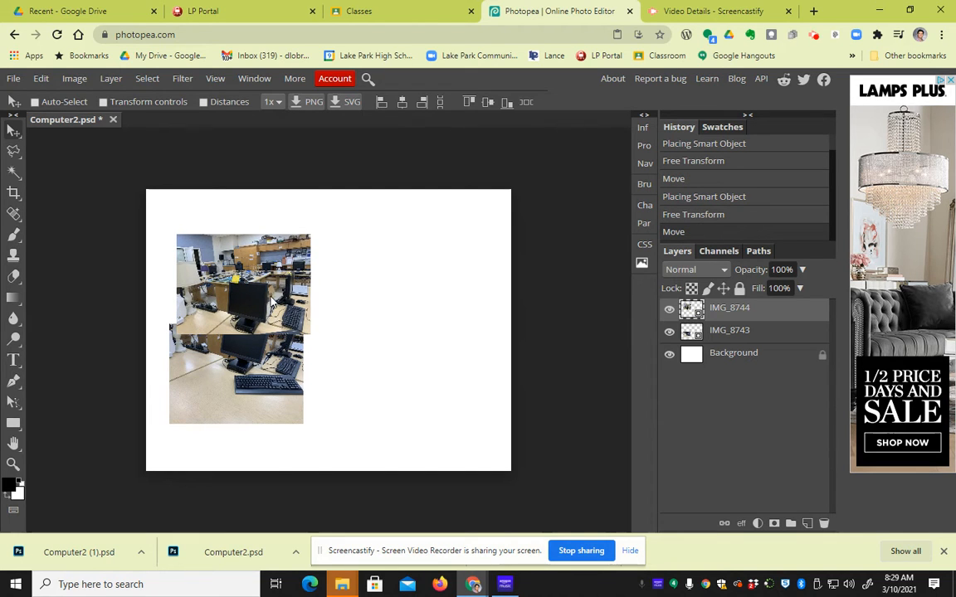
mouse_move(282, 289)
left_mouse_down()
mouse_move(284, 312)
mouse_move(283, 293)
left_mouse_up()
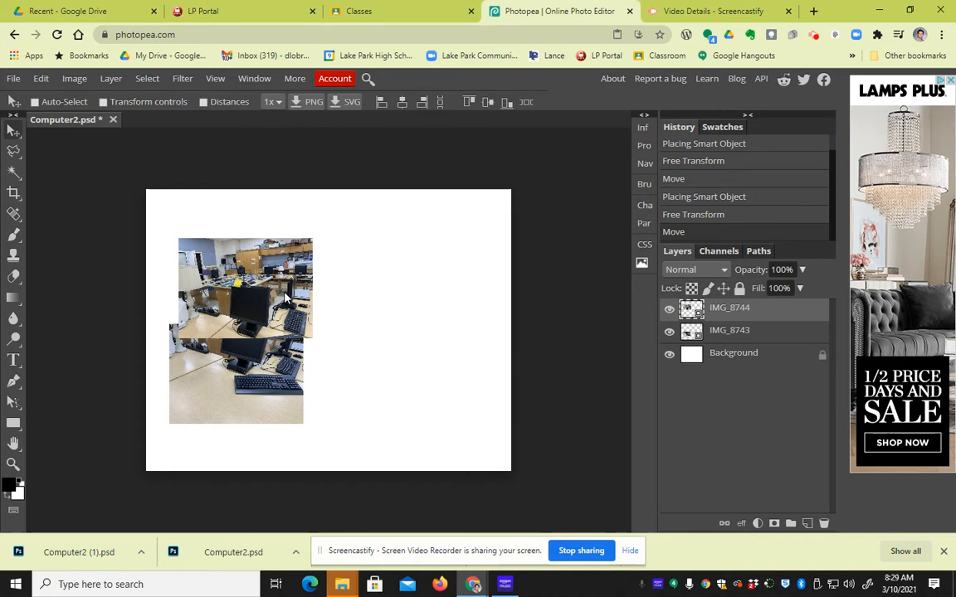
mouse_move(286, 293)
left_mouse_down()
mouse_move(291, 277)
mouse_move(282, 306)
left_mouse_up()
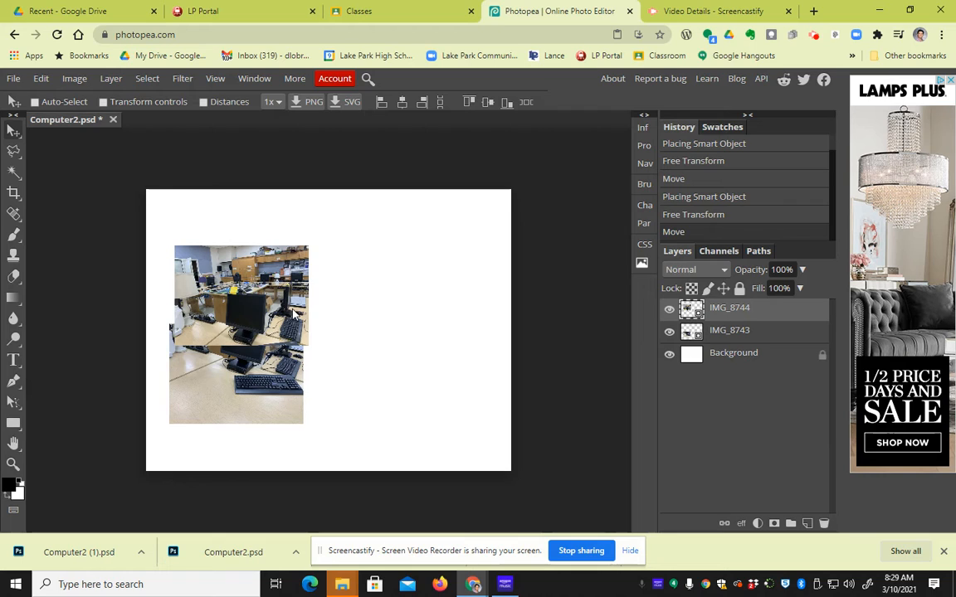
- Turn on transform controls, enlarge the IMG_8744 photo to about 38%, and reposition it over the upper part of IMG_8743
left_click(103, 102)
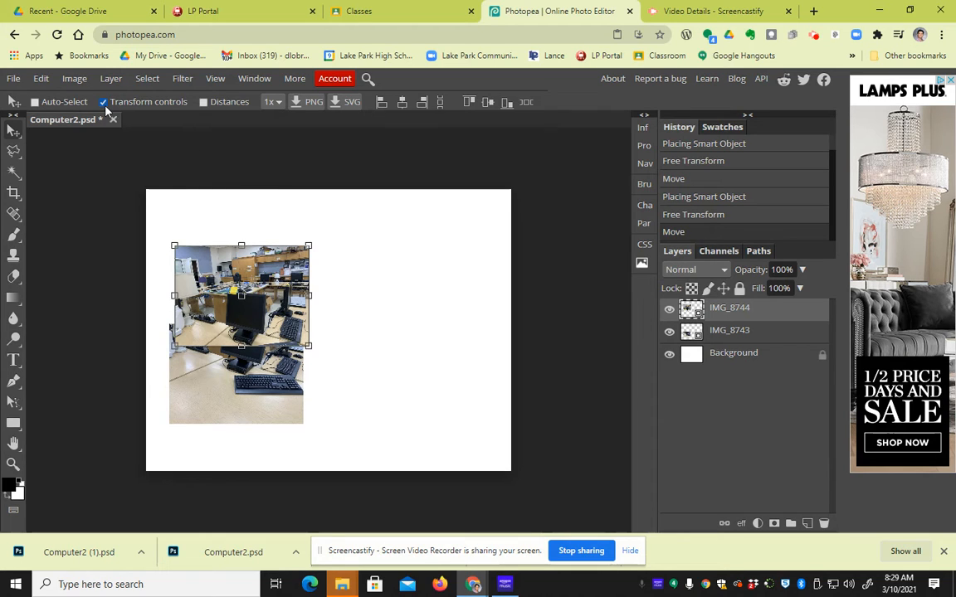
left_click(309, 246)
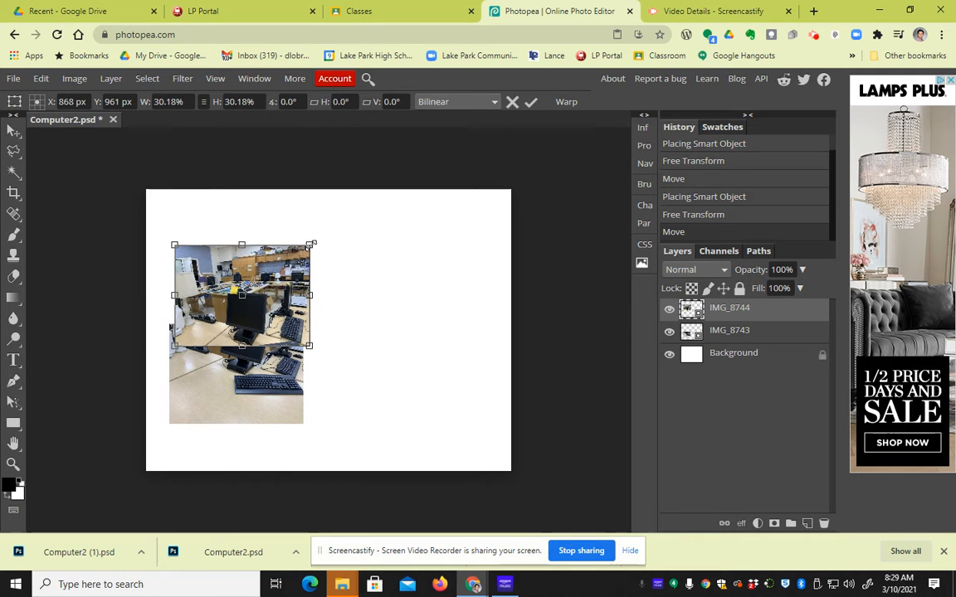
left_click_drag(310, 244, 346, 214)
mouse_move(282, 293)
left_mouse_down()
mouse_move(225, 317)
mouse_move(263, 299)
mouse_move(273, 305)
left_mouse_up()
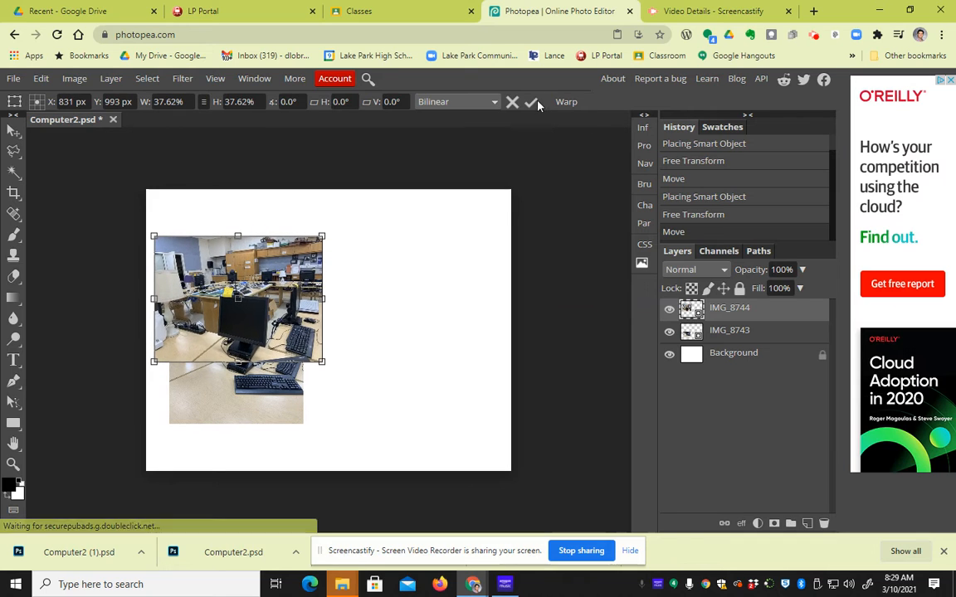
key("Return")
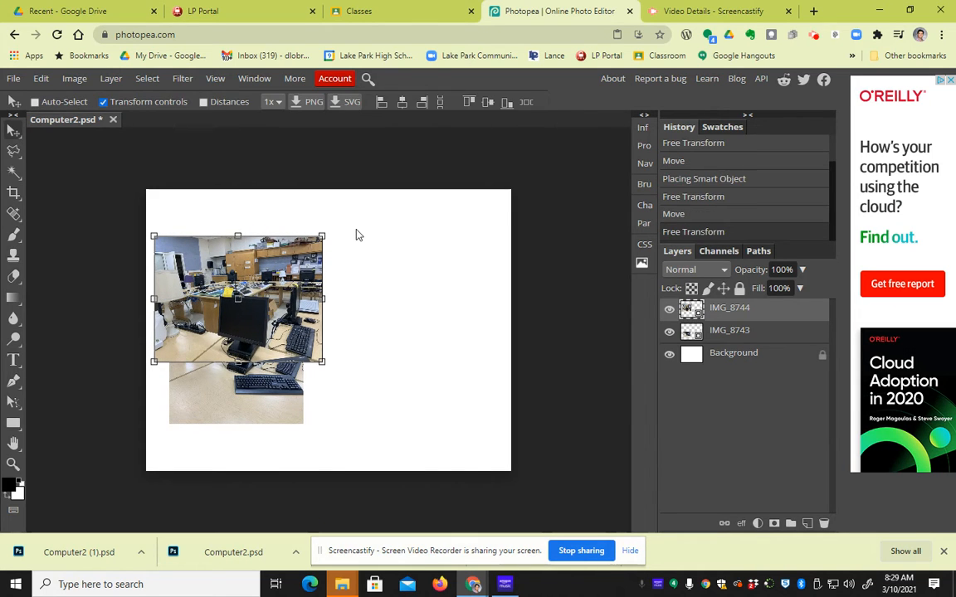
- Place the photo IMG_8745 from the Multiplicity folder as another layer in the document
left_click(13, 78)
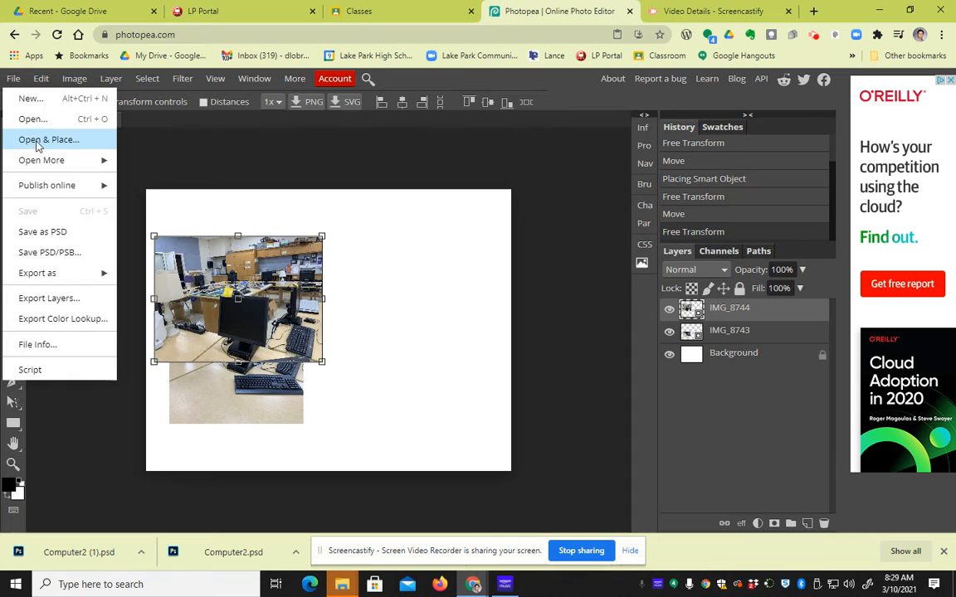
left_click(35, 138)
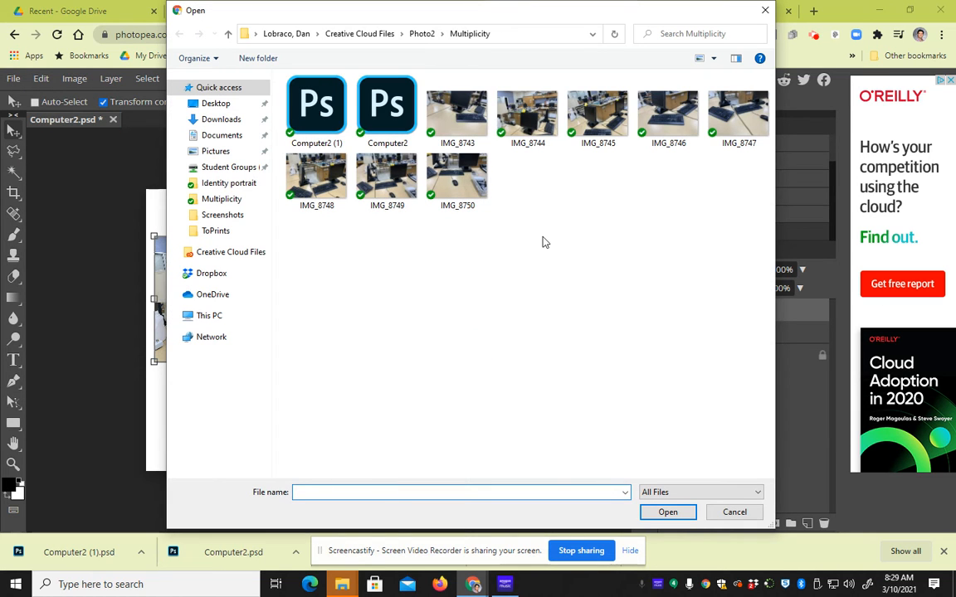
left_click(597, 112)
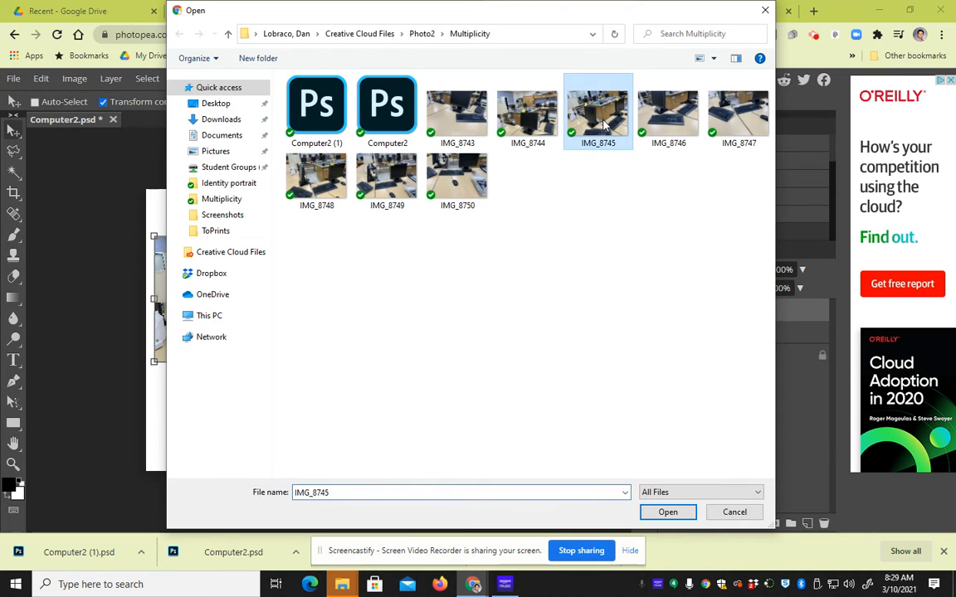
left_click(667, 513)
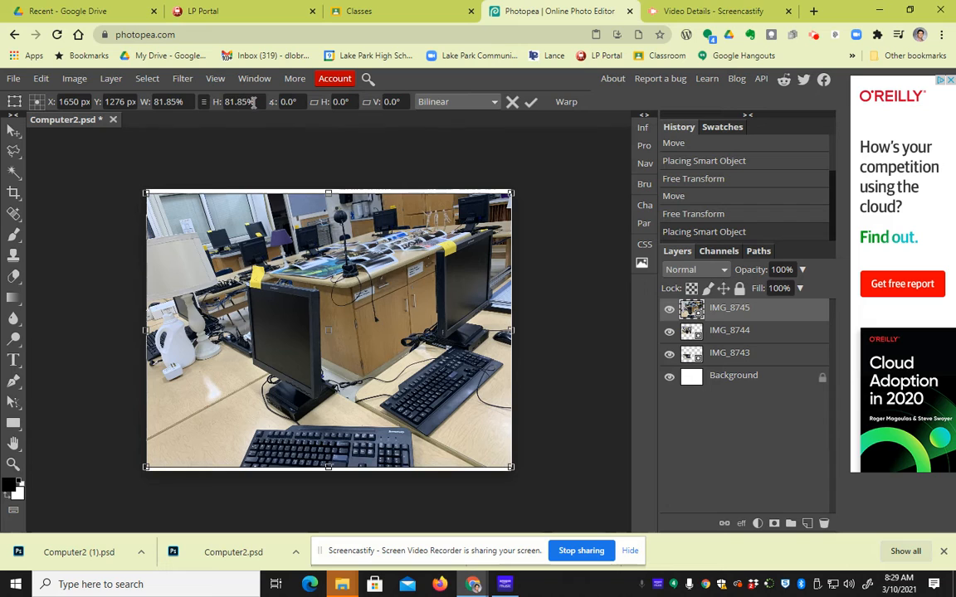
- Scale the placed IMG_8745 photo to 30% in width and height
left_click(229, 100)
type("60")
left_click(181, 100)
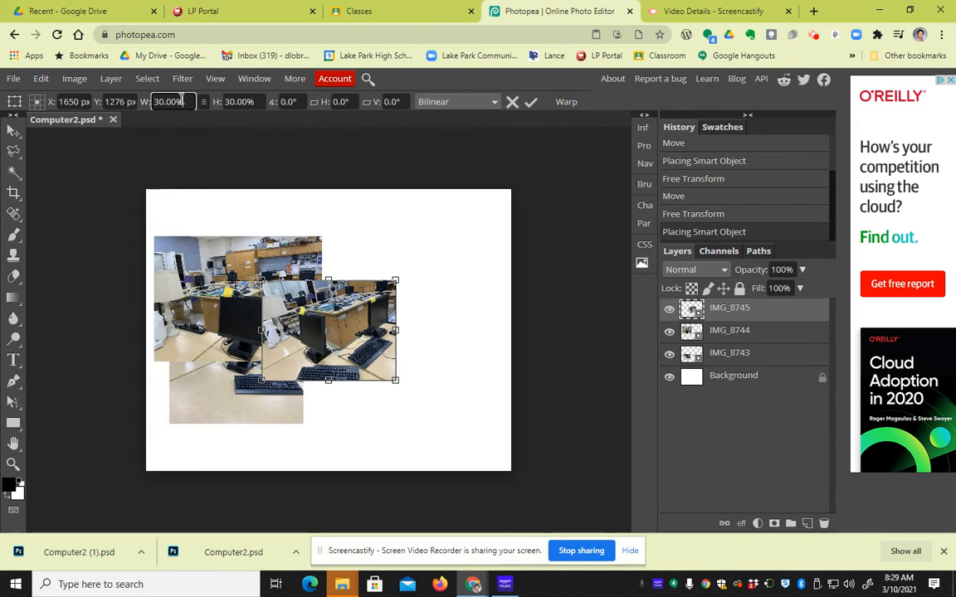
left_click(531, 102)
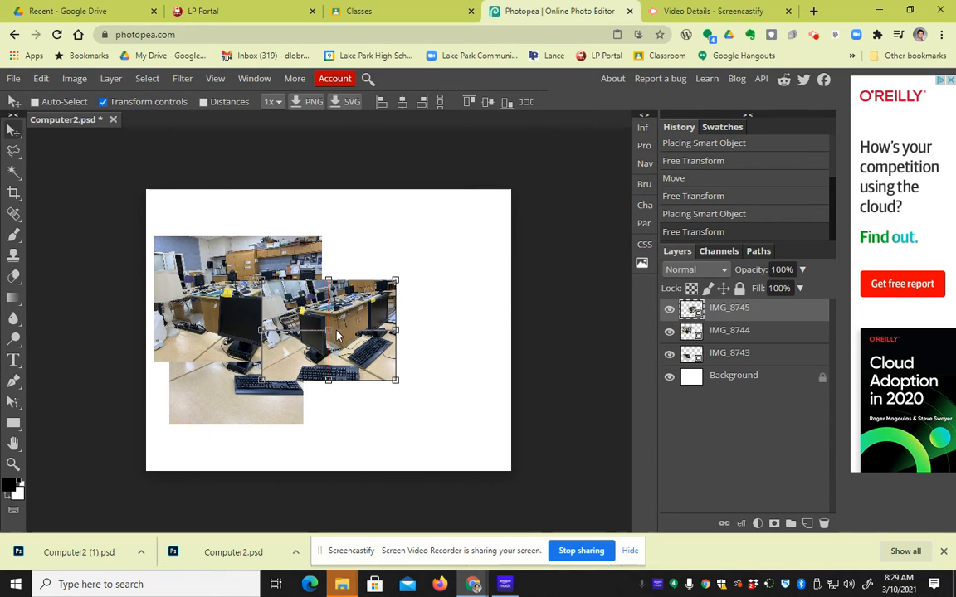
- Enlarge the IMG_8745 photo to about 42% and position it over the right part of IMG_8744 and the keyboard below
left_click_drag(302, 297, 258, 288)
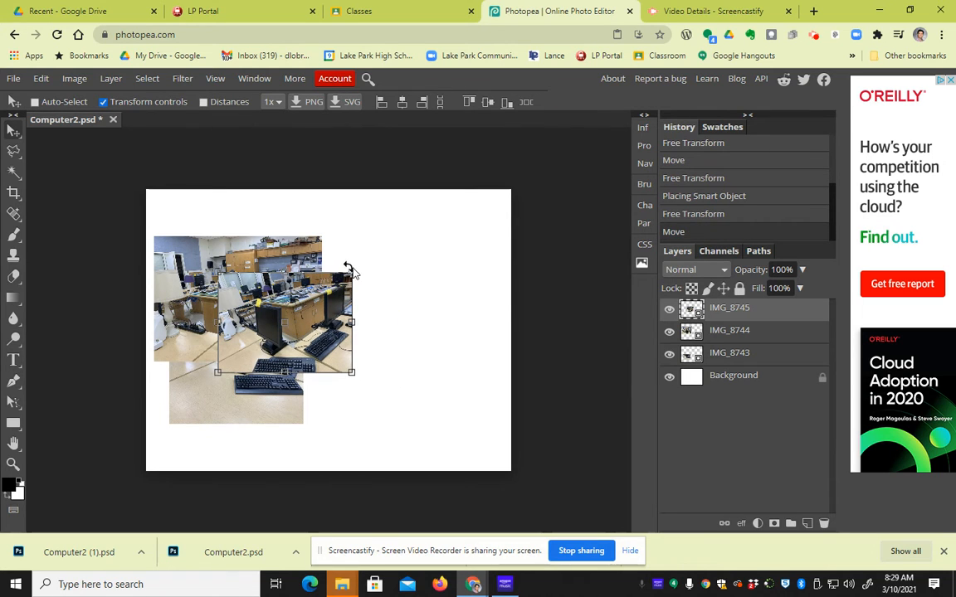
left_click_drag(350, 278, 406, 244)
left_click_drag(297, 265, 278, 279)
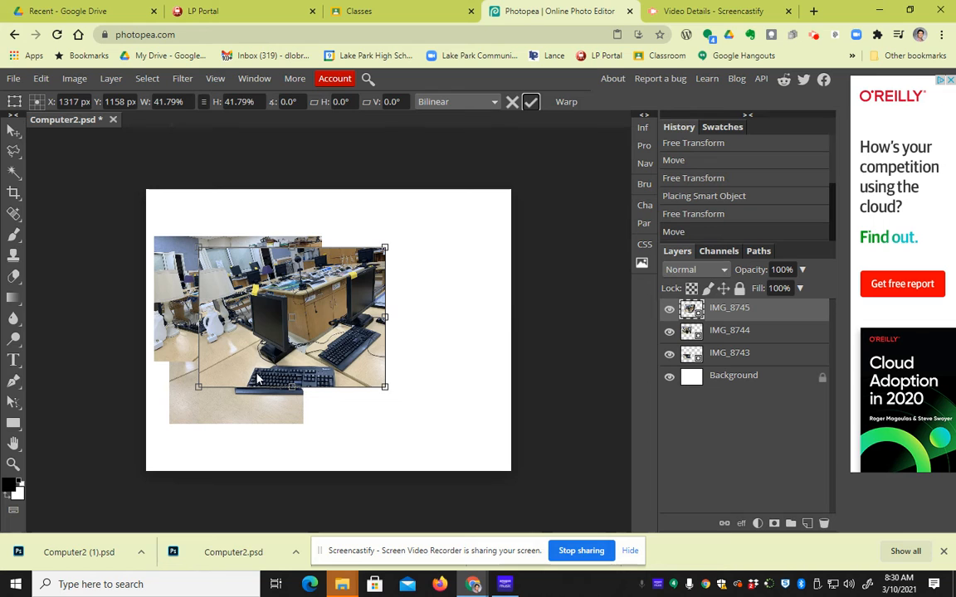
key("Return")
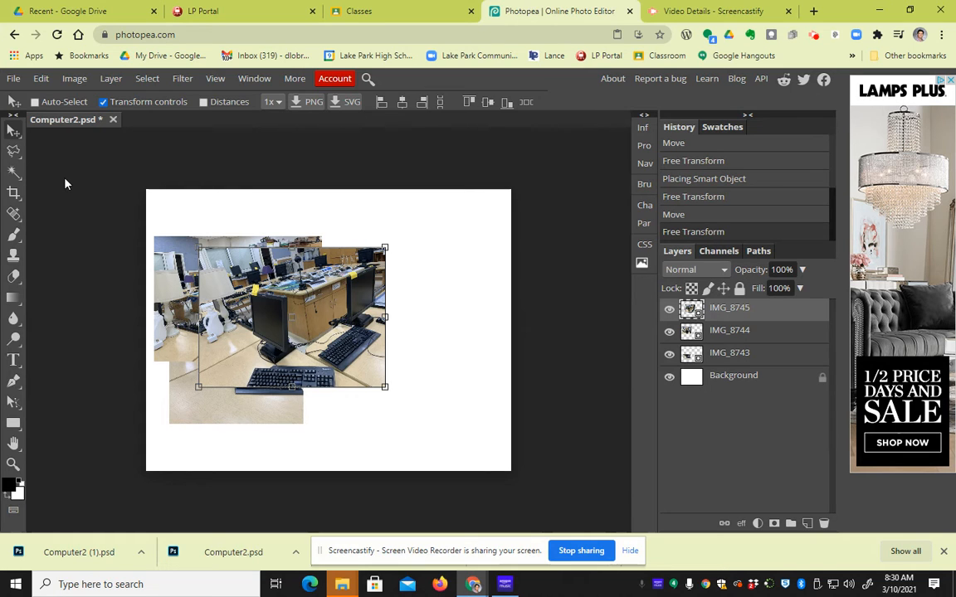
- Select the front monitor and the keyboard below it in IMG_8745 with the Polygonal Lasso
left_click(12, 152)
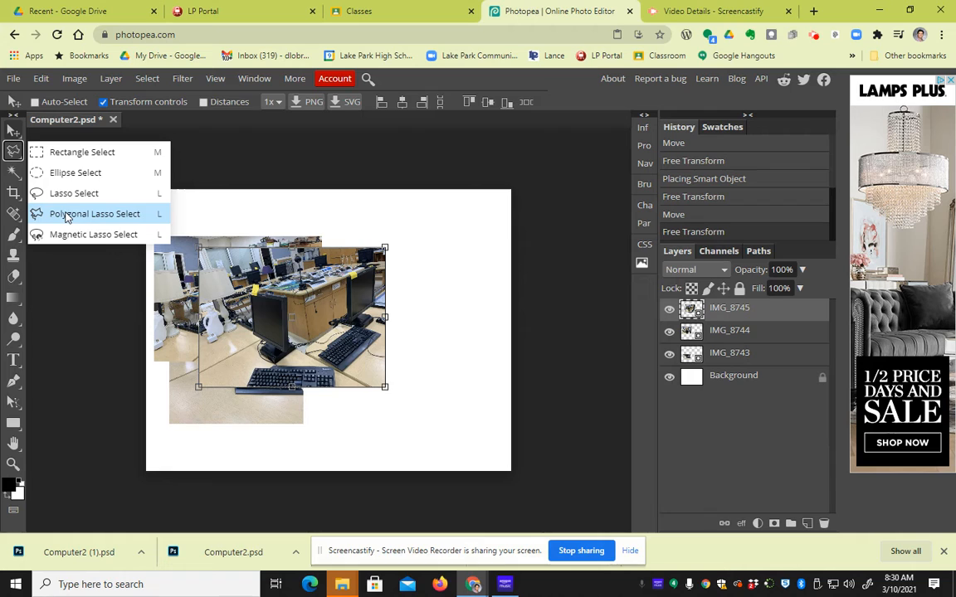
left_click(13, 150)
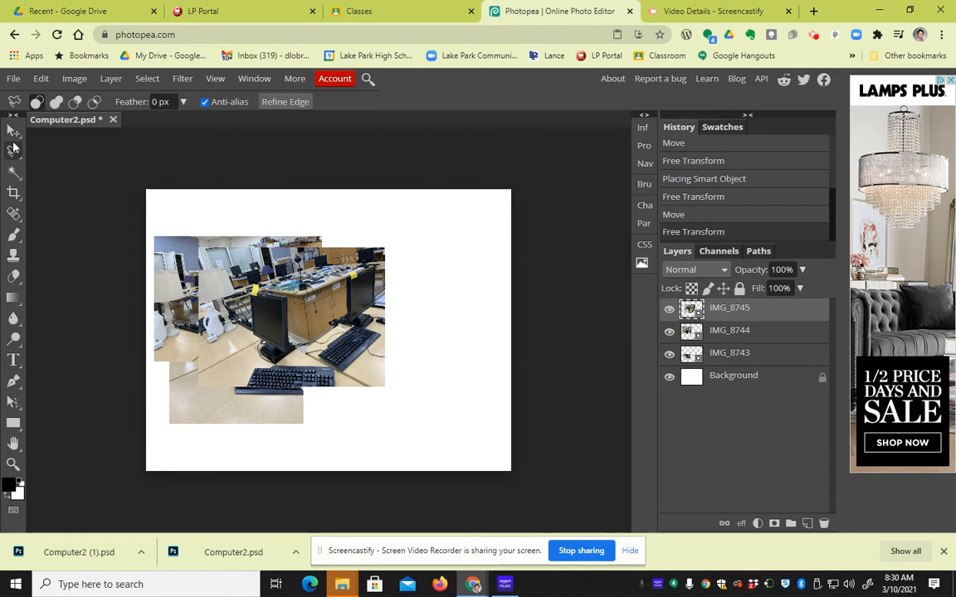
left_click(13, 148)
left_click(15, 153)
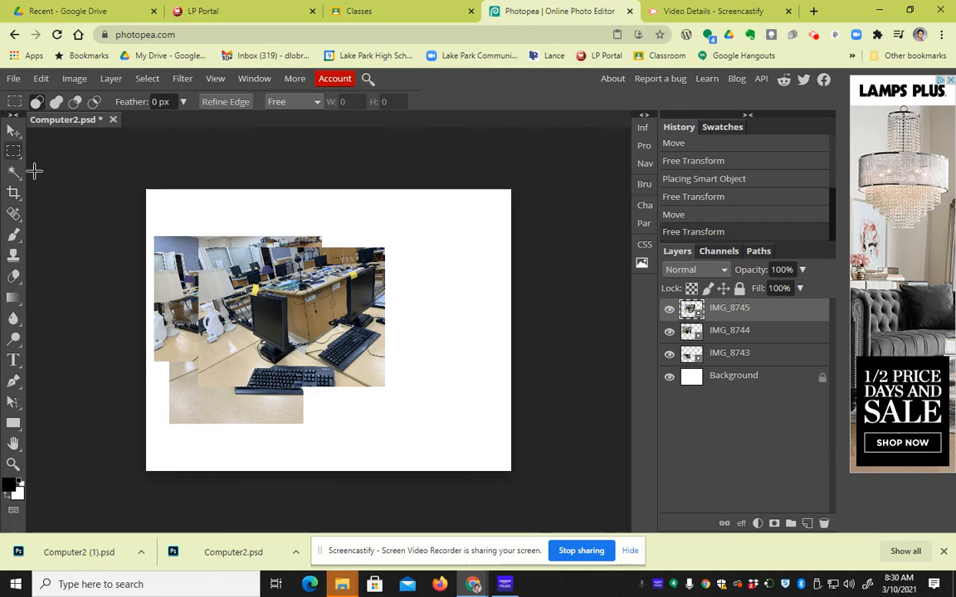
left_click(13, 152)
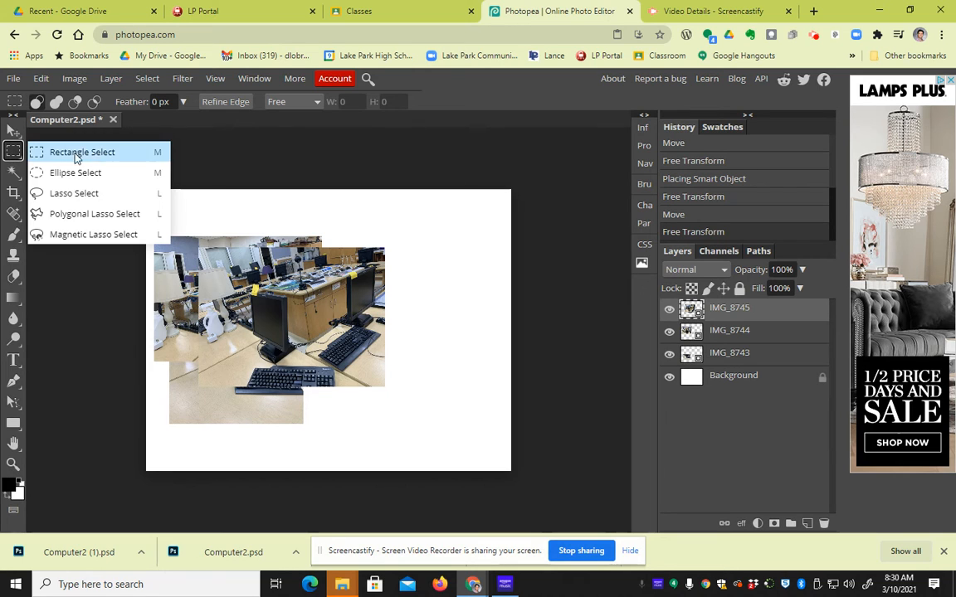
left_click(80, 214)
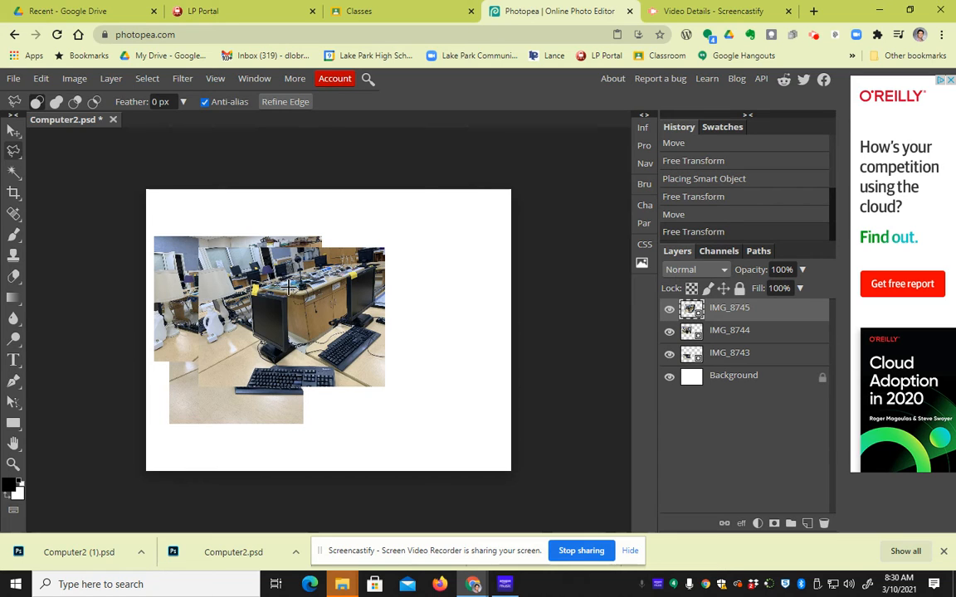
left_click(290, 364)
left_click(335, 367)
left_click(335, 405)
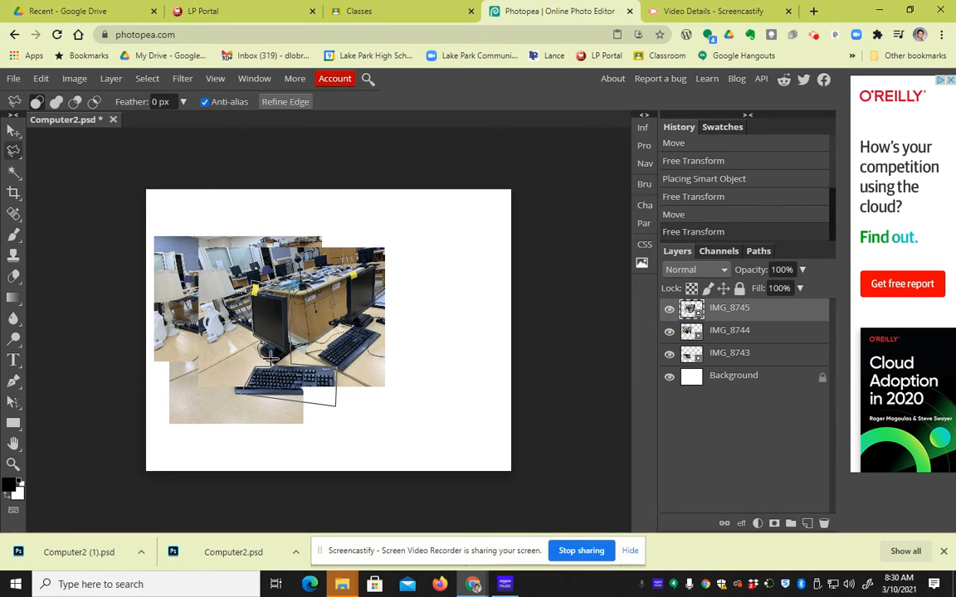
left_click(262, 344)
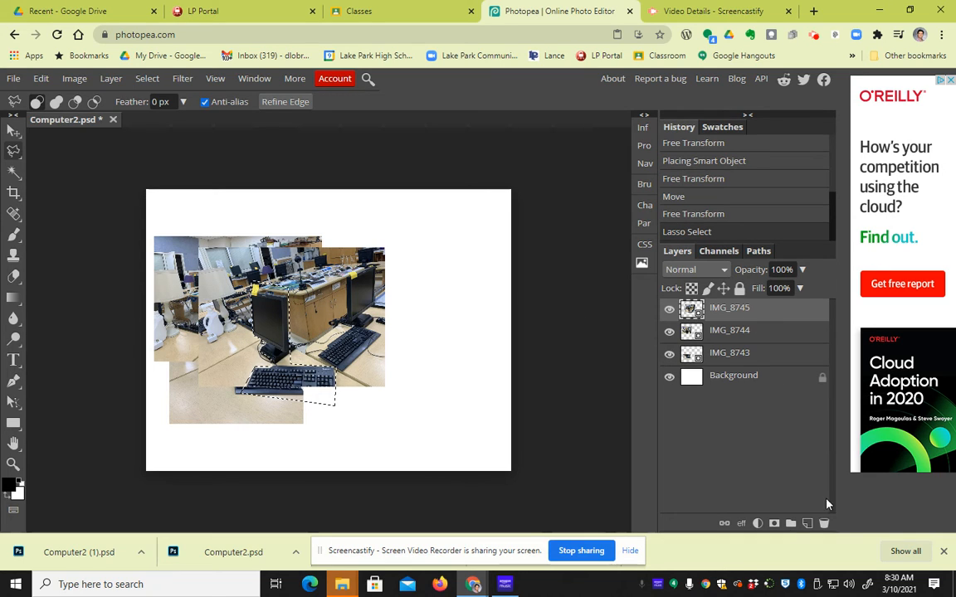
- Mask IMG_8745 to the selected monitor and keyboard, and move the cutout left over the monitor in IMG_8744
left_click(773, 524)
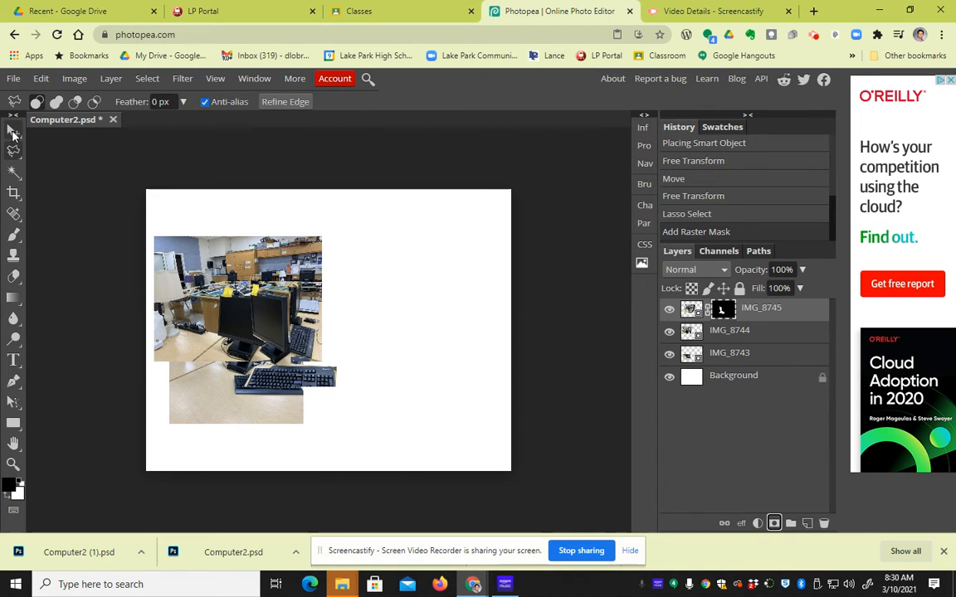
left_click(13, 131)
left_click_drag(297, 320, 242, 339)
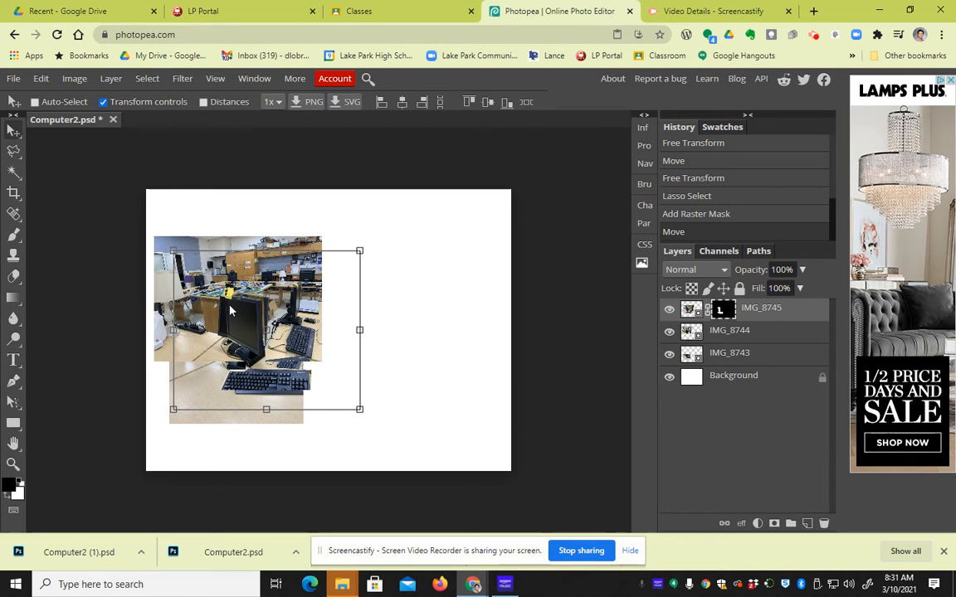
- Toggle the last move of the masked IMG_8745 cutout off and on to compare its alignment
left_click(41, 80)
left_click(48, 98)
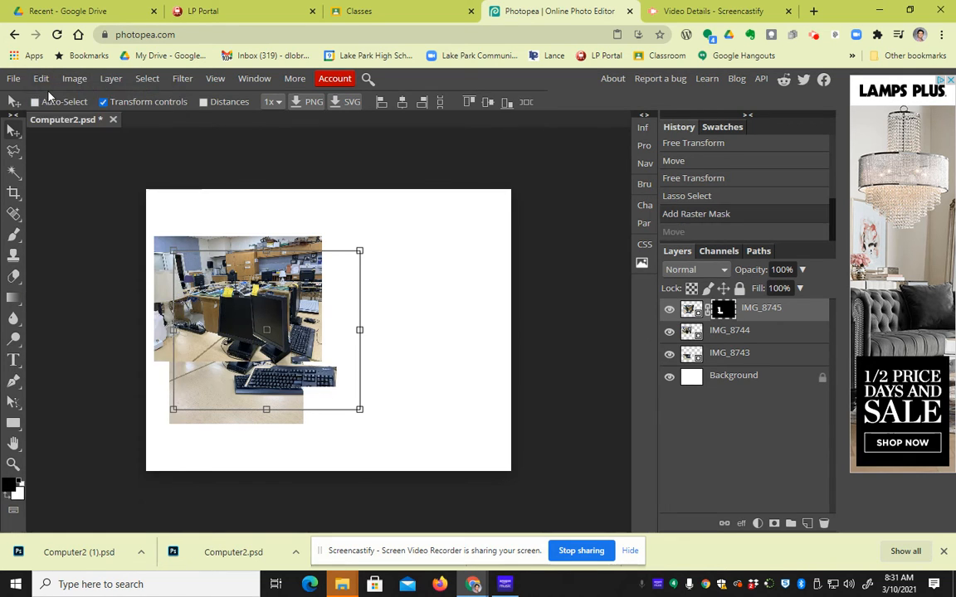
left_click(40, 80)
left_click(48, 98)
left_click(39, 78)
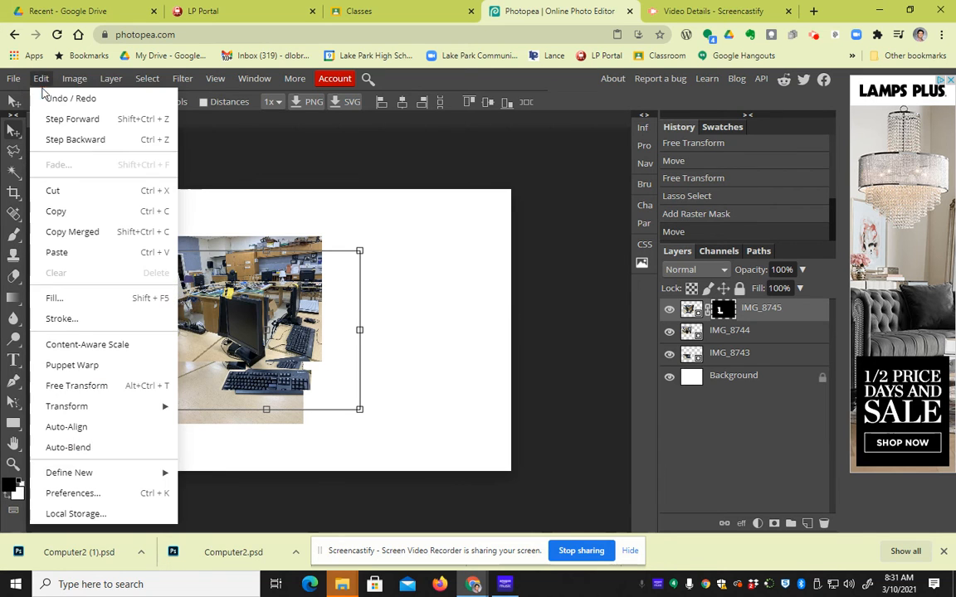
left_click(48, 98)
left_click(40, 80)
left_click(48, 98)
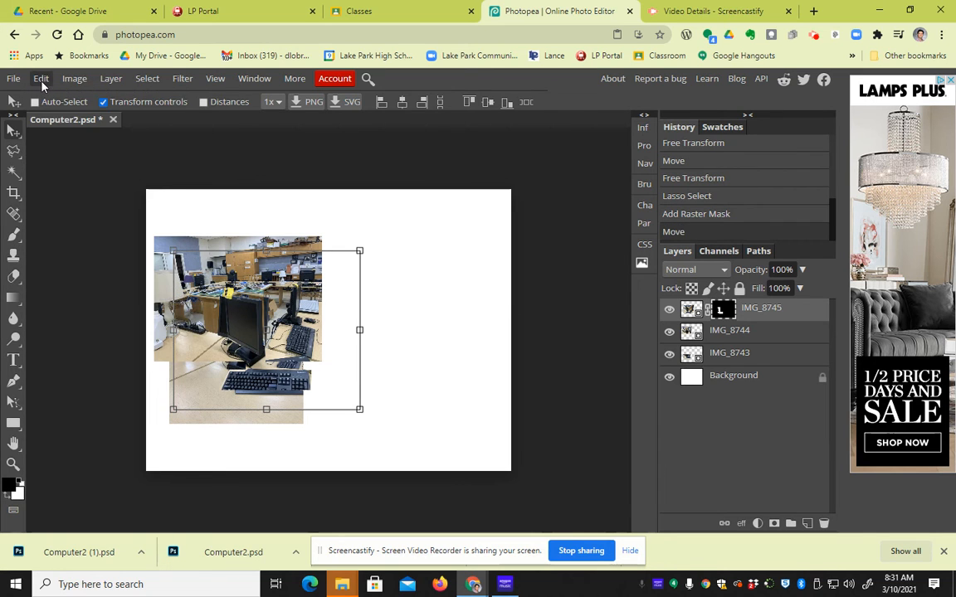
left_click(39, 79)
left_click(51, 115)
- Undo the move and the raster mask on IMG_8745, and clear the lasso selection
left_click(40, 79)
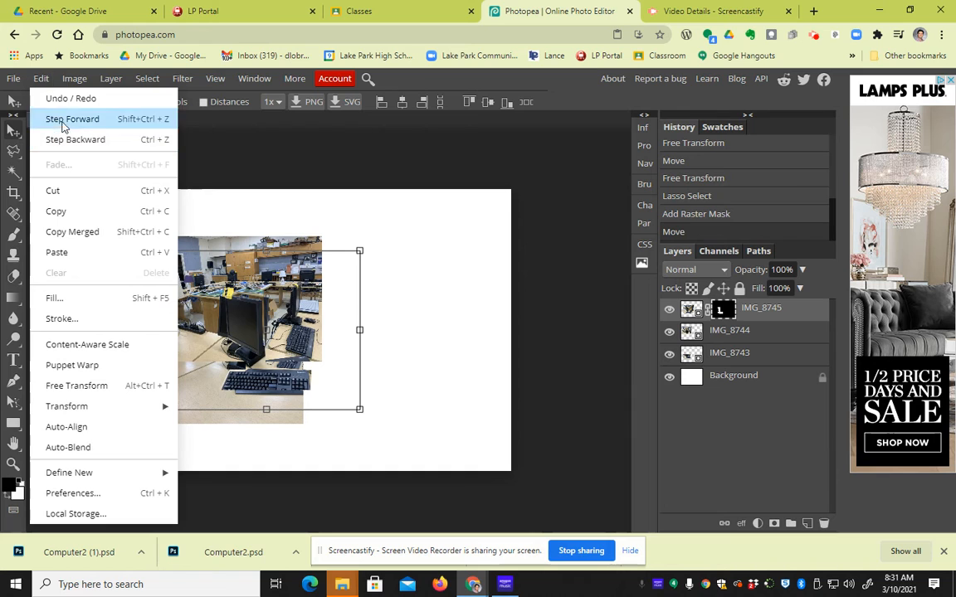
left_click(58, 135)
left_click(41, 79)
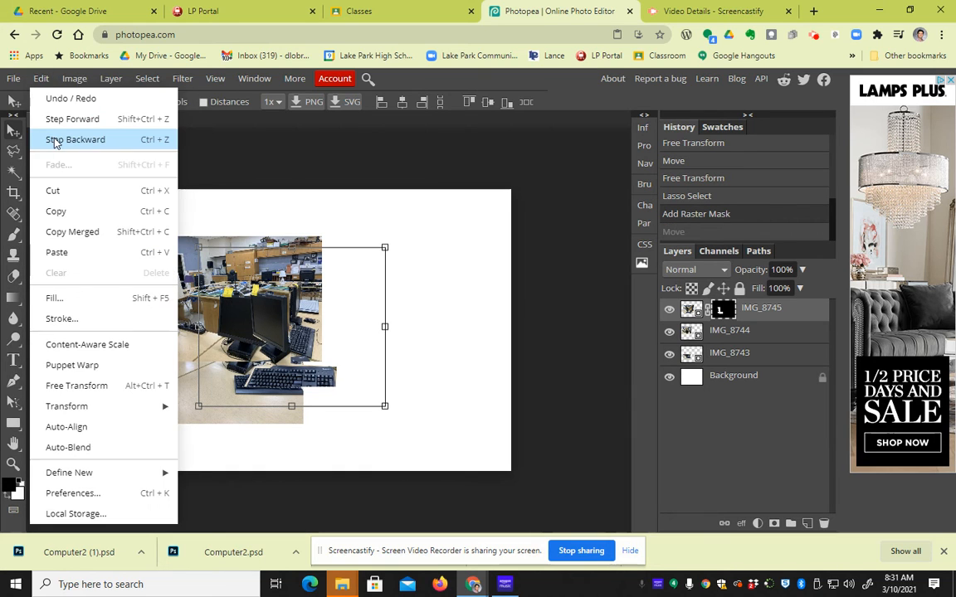
left_click(56, 136)
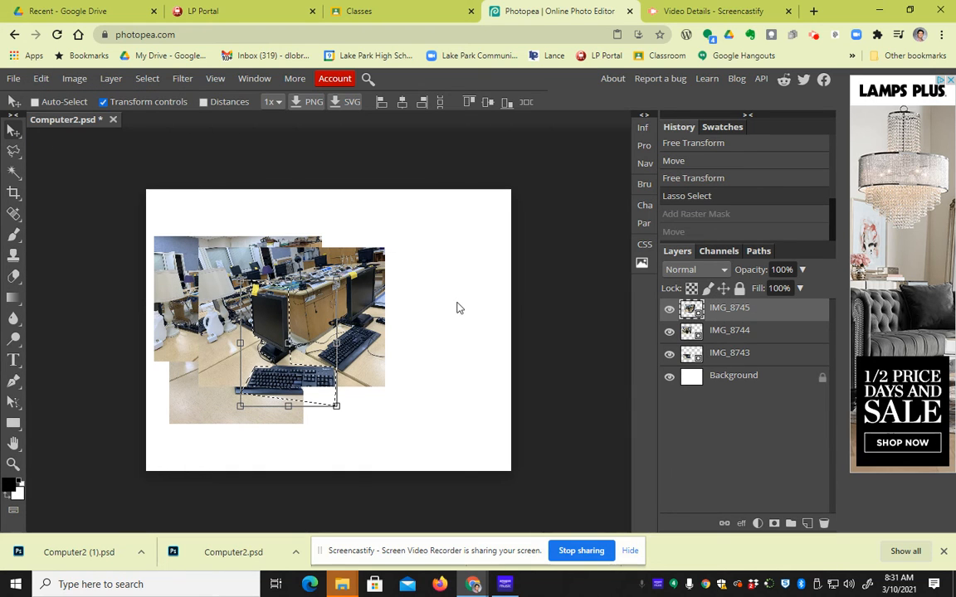
left_click(148, 79)
left_click(165, 118)
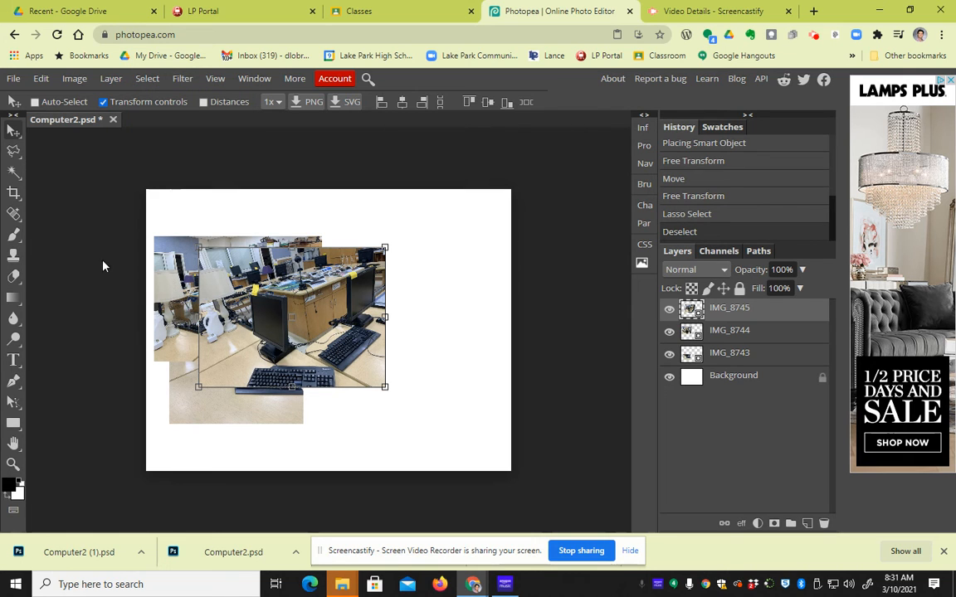
- Outline the right part of IMG_8745 with the Polygonal Lasso, cutting diagonally through the front monitor and running around the photo's right edge
left_click(13, 150)
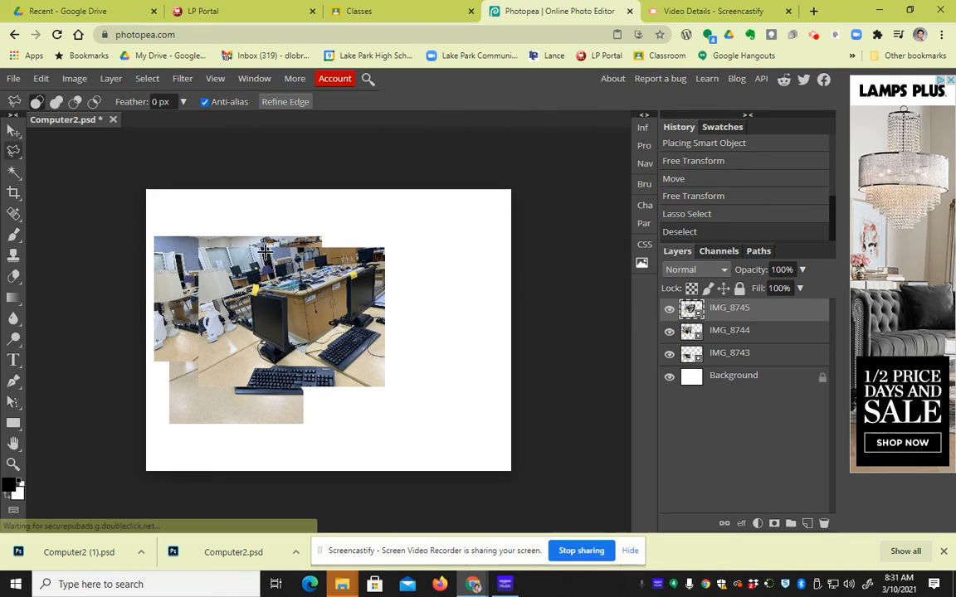
left_click(283, 275)
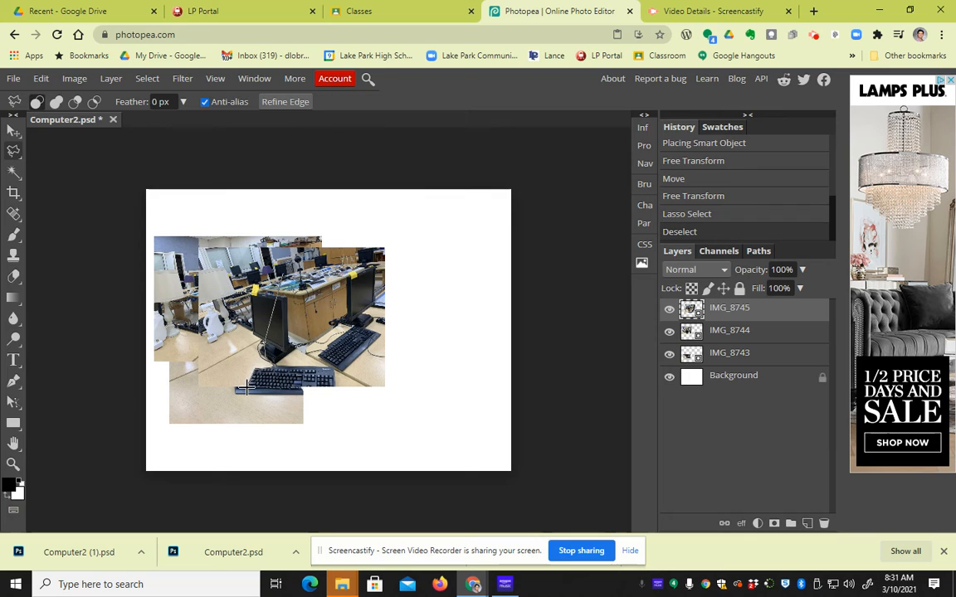
left_click(245, 386)
left_click(372, 399)
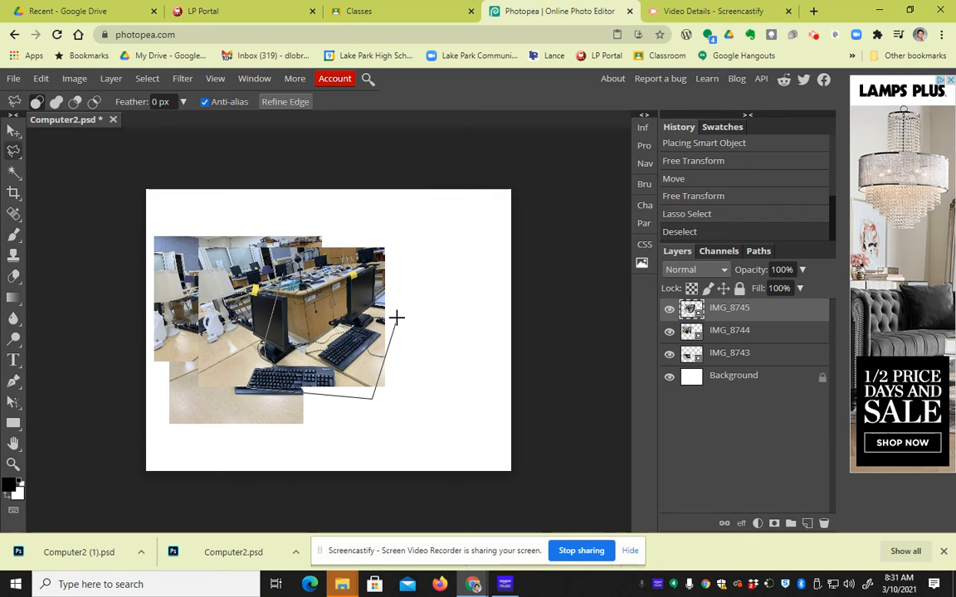
left_click(410, 374)
left_click(399, 246)
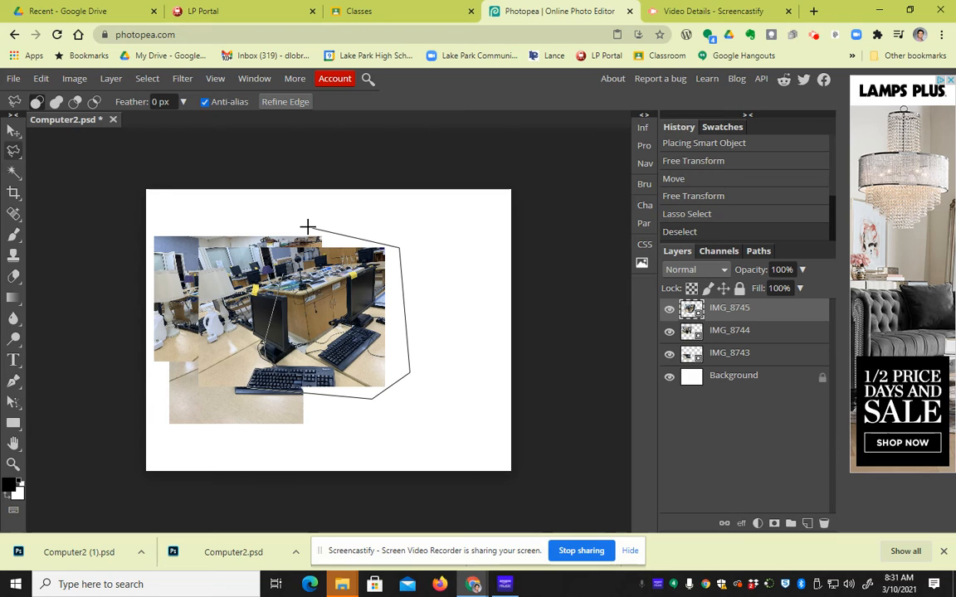
left_click(306, 228)
double_click(282, 272)
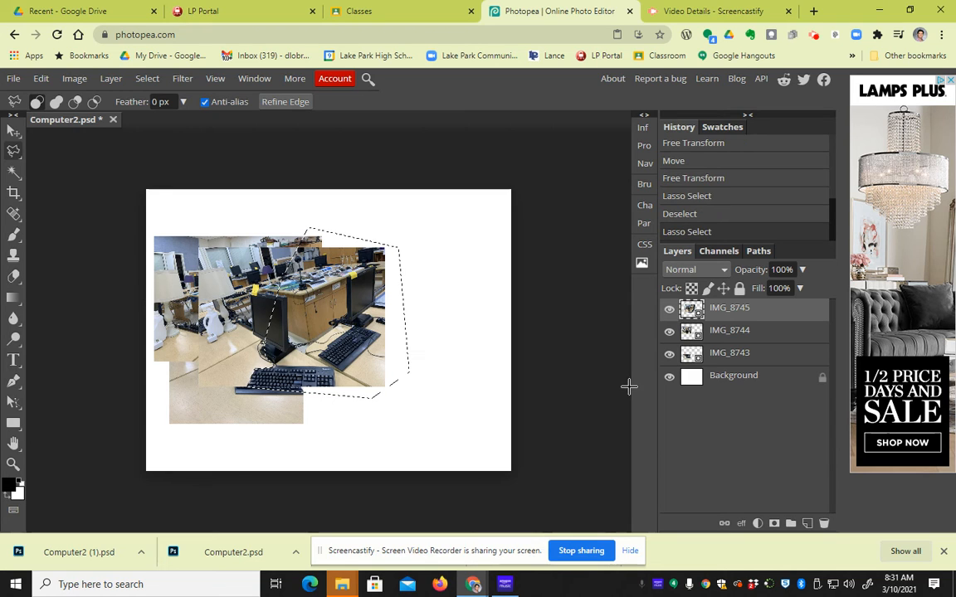
- Mask IMG_8745 to the selection and move it left so its front monitor merges with the one in IMG_8744
left_click(775, 525)
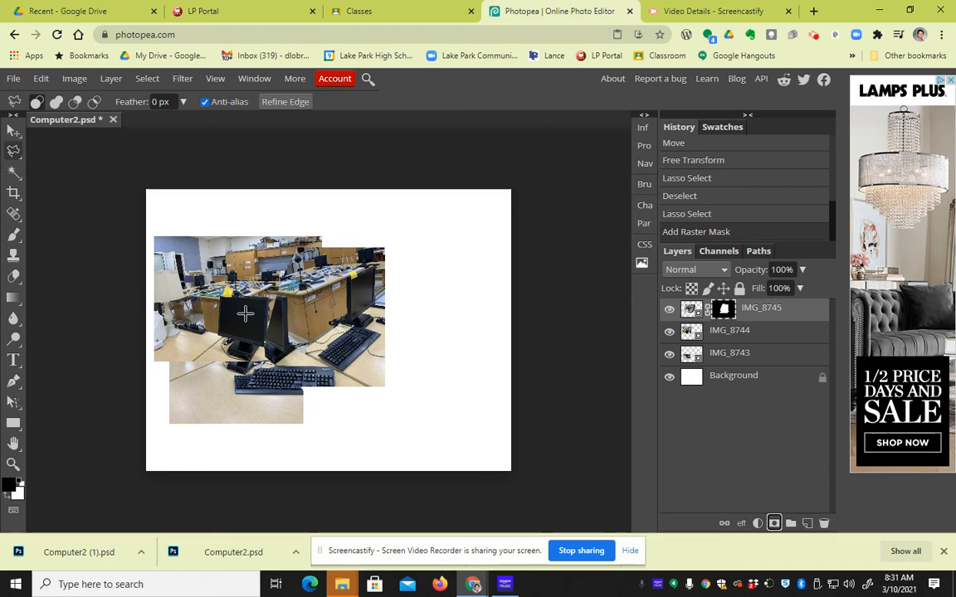
left_click(13, 130)
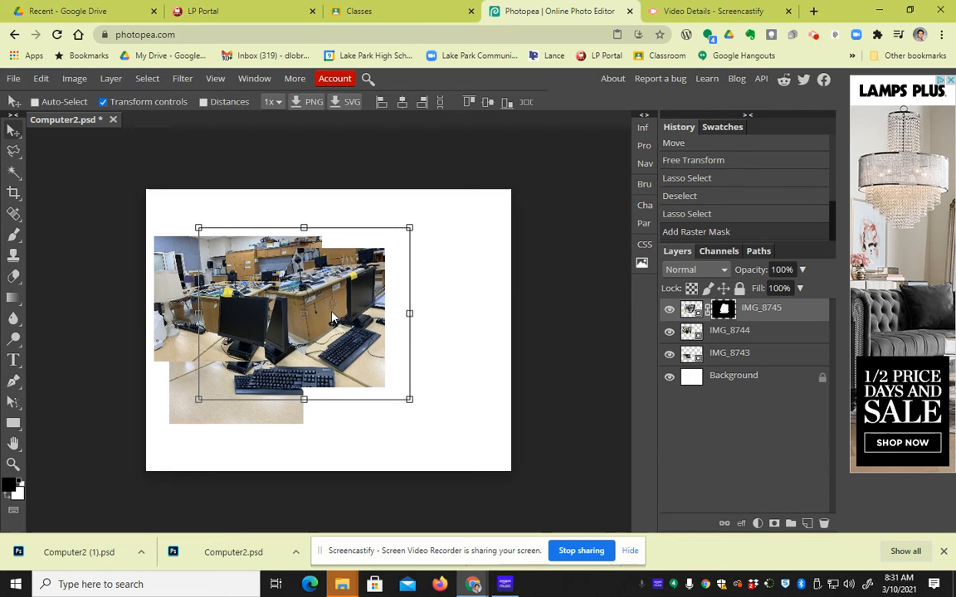
left_click_drag(332, 318, 317, 317)
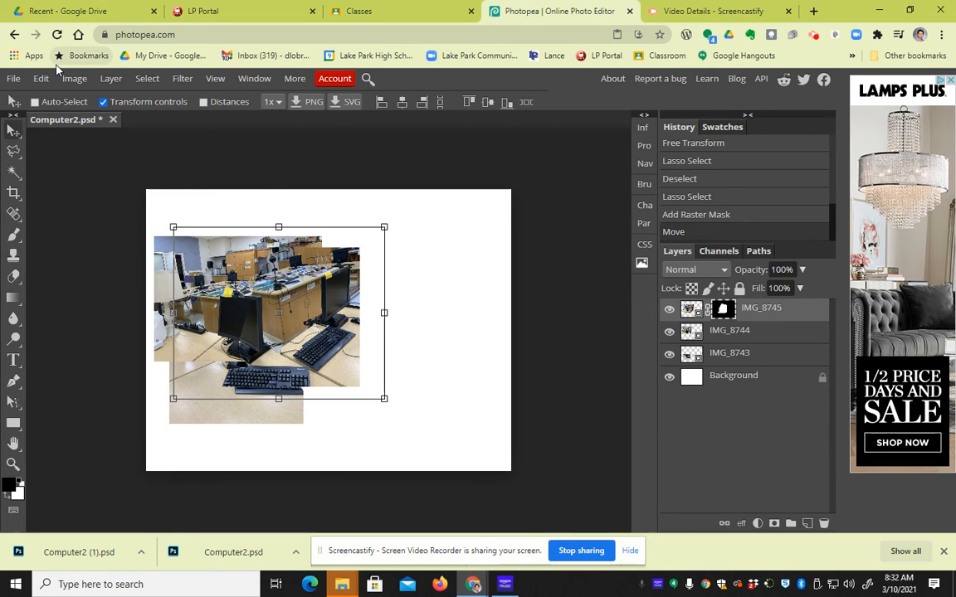
- Save the collage as a PSD named Computer3 in the Multiplicity folder
left_click(14, 80)
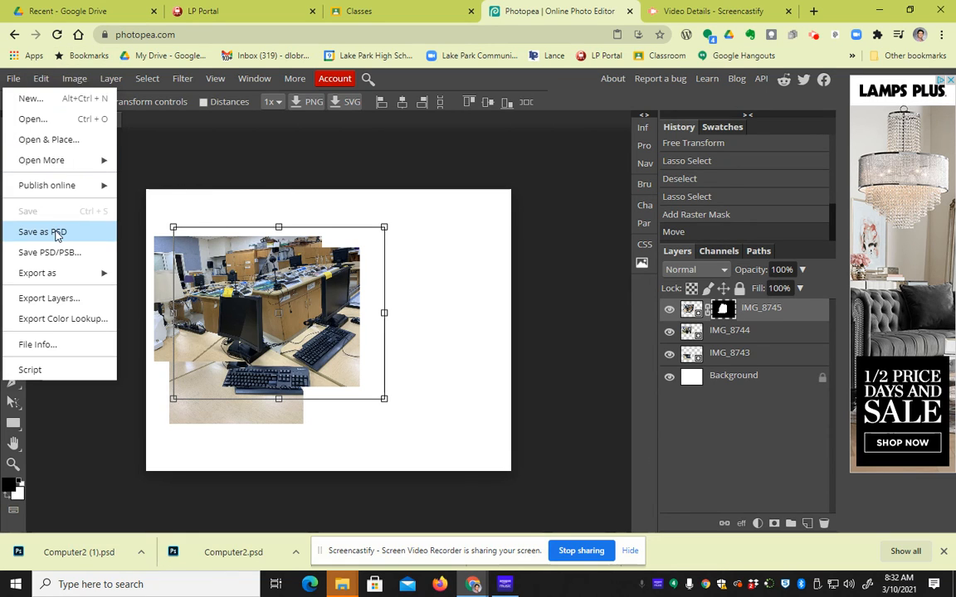
left_click(55, 233)
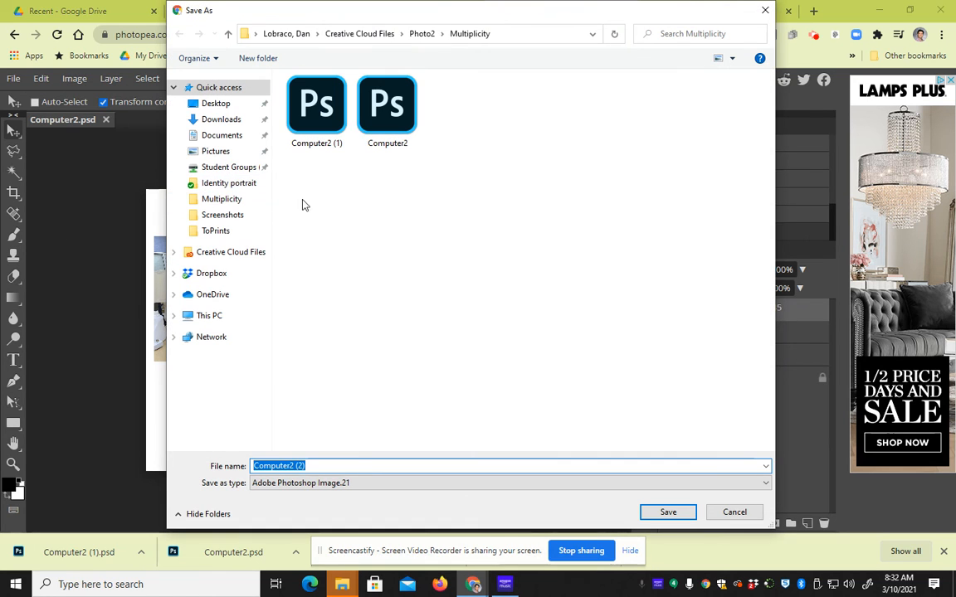
left_click(303, 466)
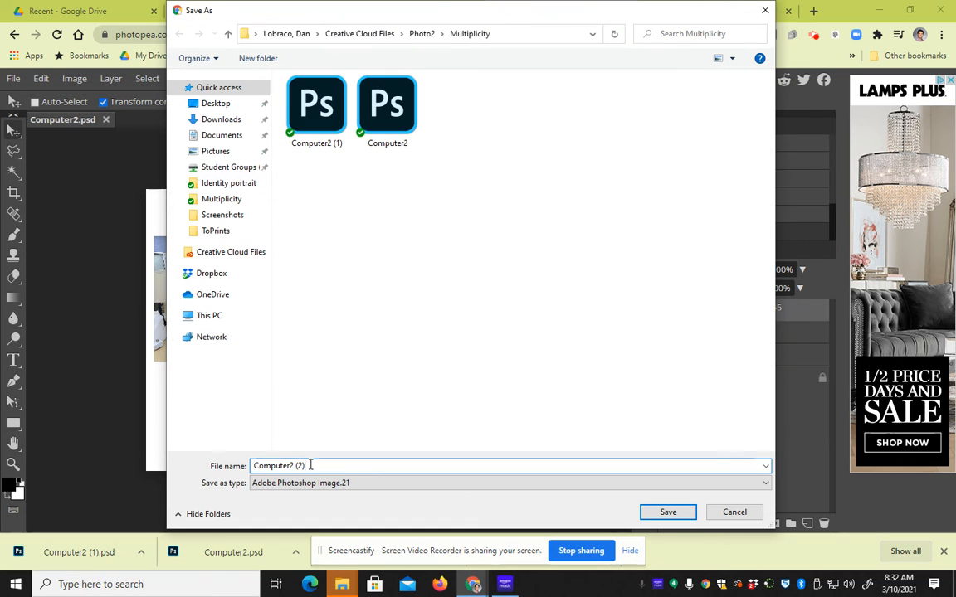
type("3")
left_click(667, 512)
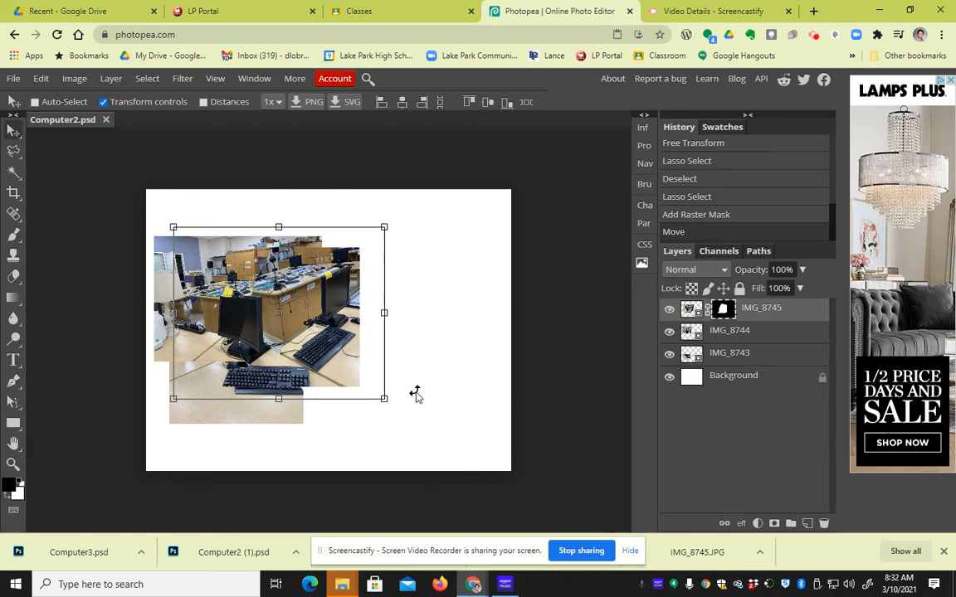
- Shift the IMG_8744 photo slightly right beneath the masked IMG_8745 photo
left_click(741, 340)
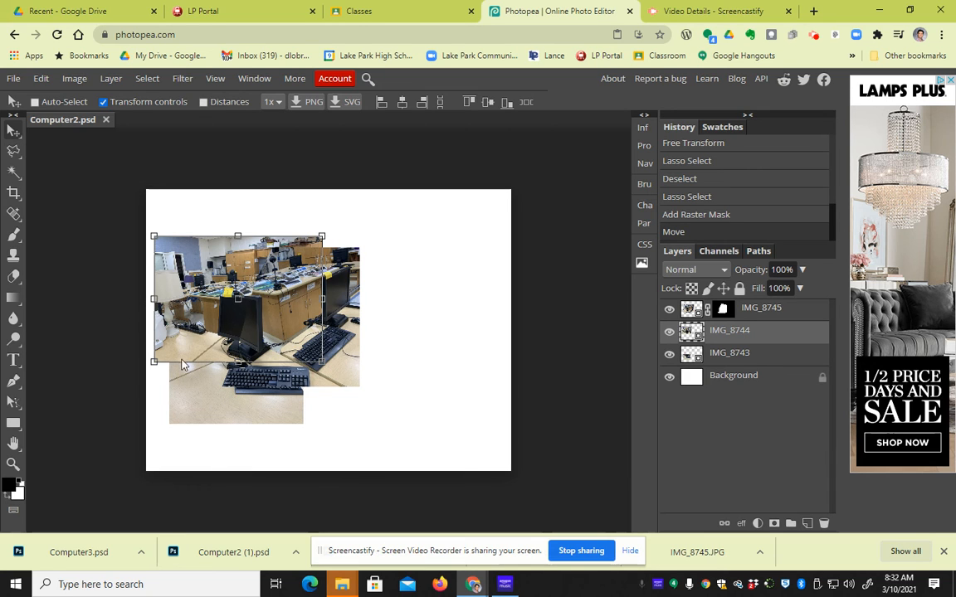
left_click_drag(183, 365, 254, 438)
- Bring the IMG_8743 layer to the top of the stack and move the photo slightly up and left
left_click(751, 355)
left_click_drag(763, 359, 768, 307)
left_click_drag(238, 433, 228, 398)
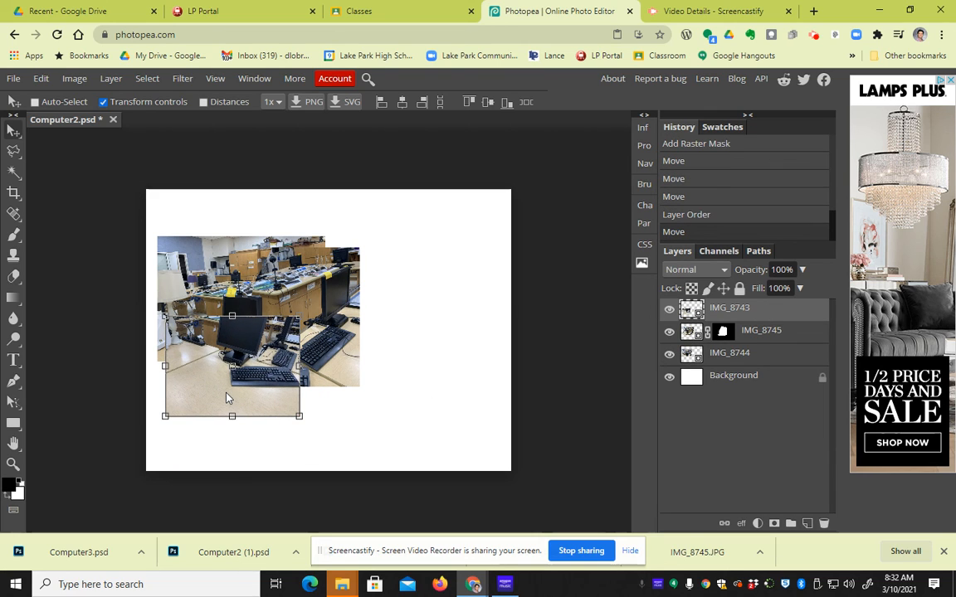
- Outline the lower-left desk area of the IMG_8743 photo with the Polygonal Lasso, cutting through the monitor and including most of the front keyboard
left_click(14, 148)
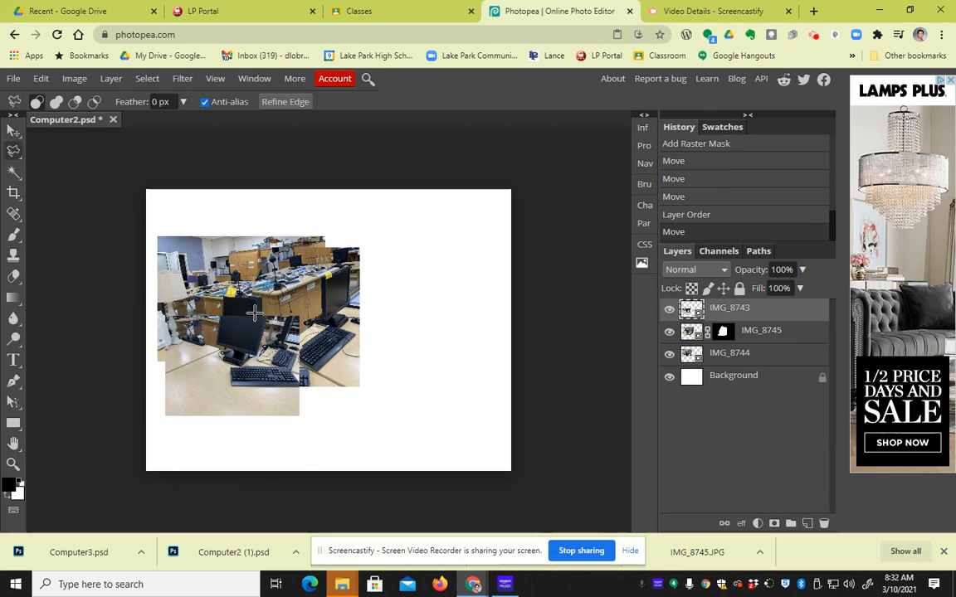
mouse_move(248, 318)
left_mouse_down()
mouse_move(247, 370)
mouse_move(246, 353)
mouse_move(249, 366)
mouse_move(291, 384)
left_mouse_up()
left_click(313, 424)
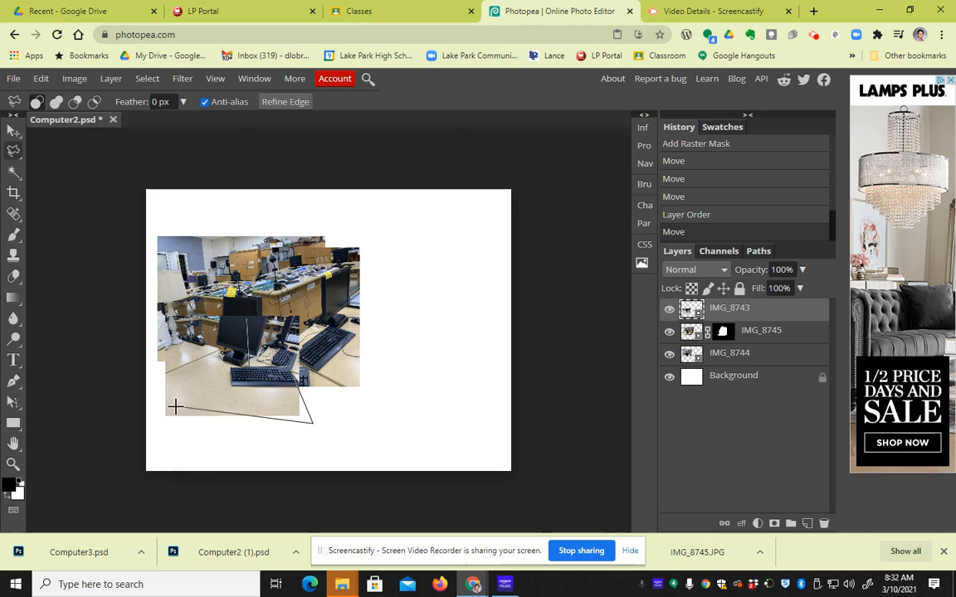
left_click(164, 422)
left_click(164, 311)
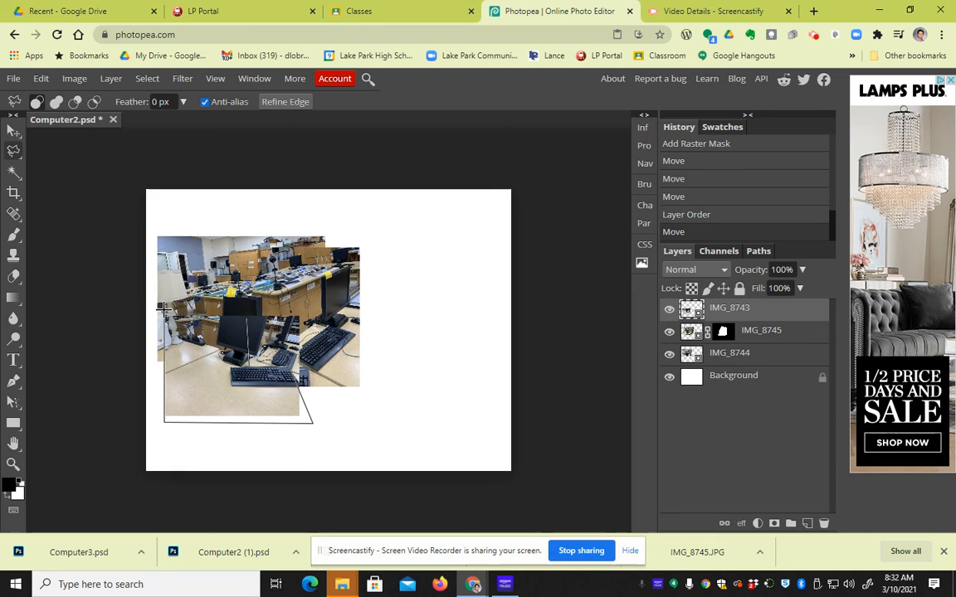
left_click(246, 319)
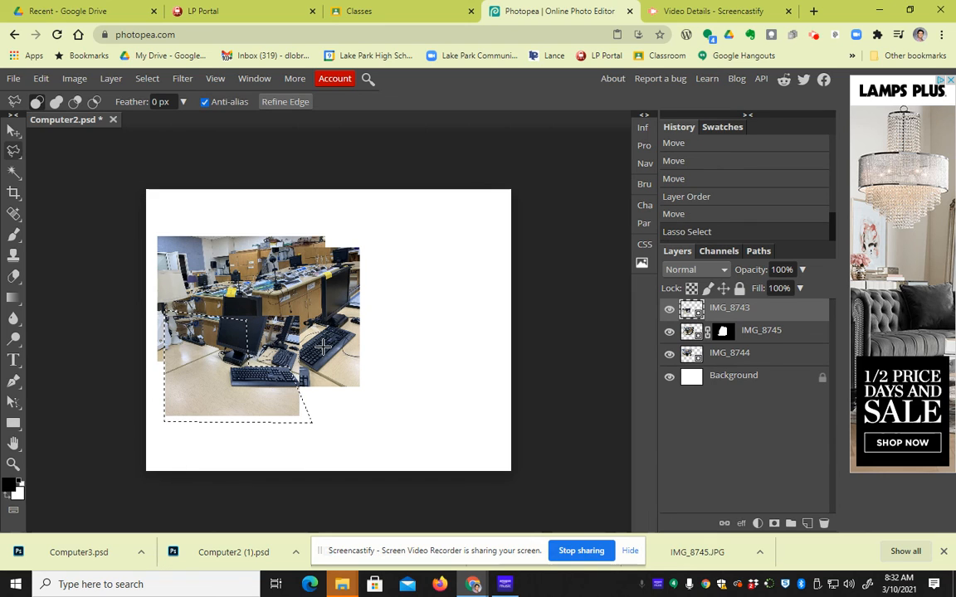
- Mask IMG_8743 to the selection and nudge it slightly right and down to line up its monitor with the photo beneath
left_click(774, 524)
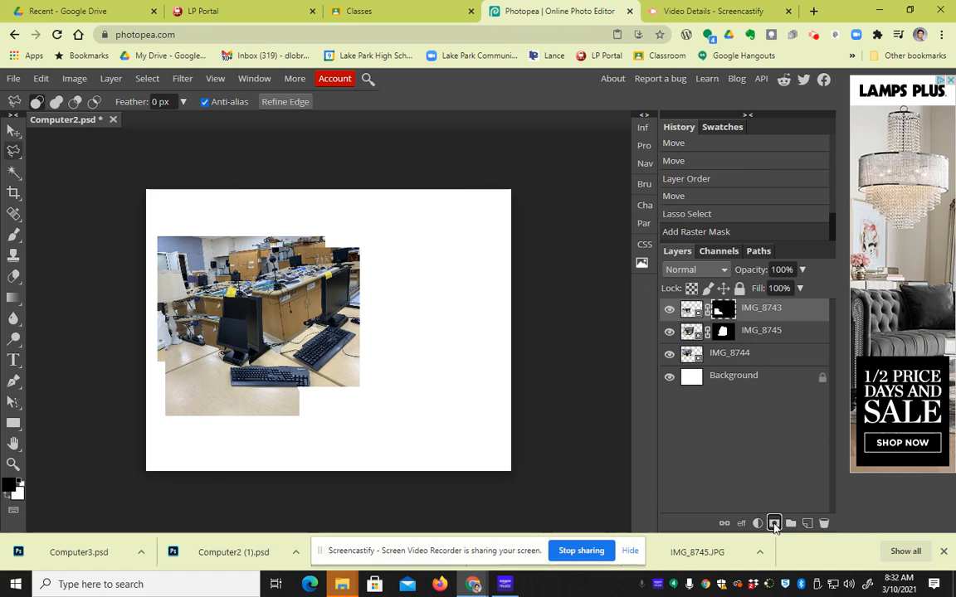
left_click(13, 130)
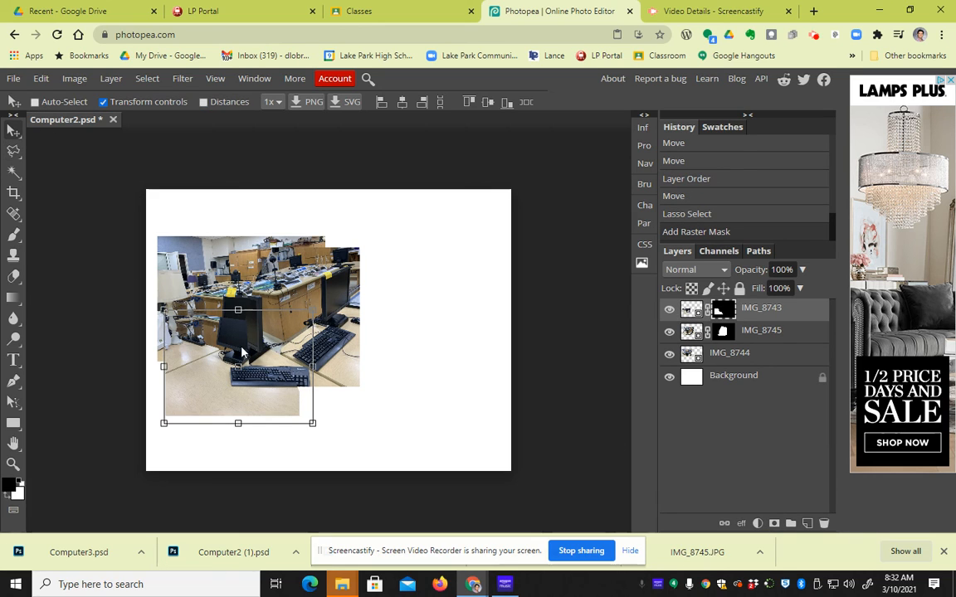
left_click_drag(242, 353, 244, 354)
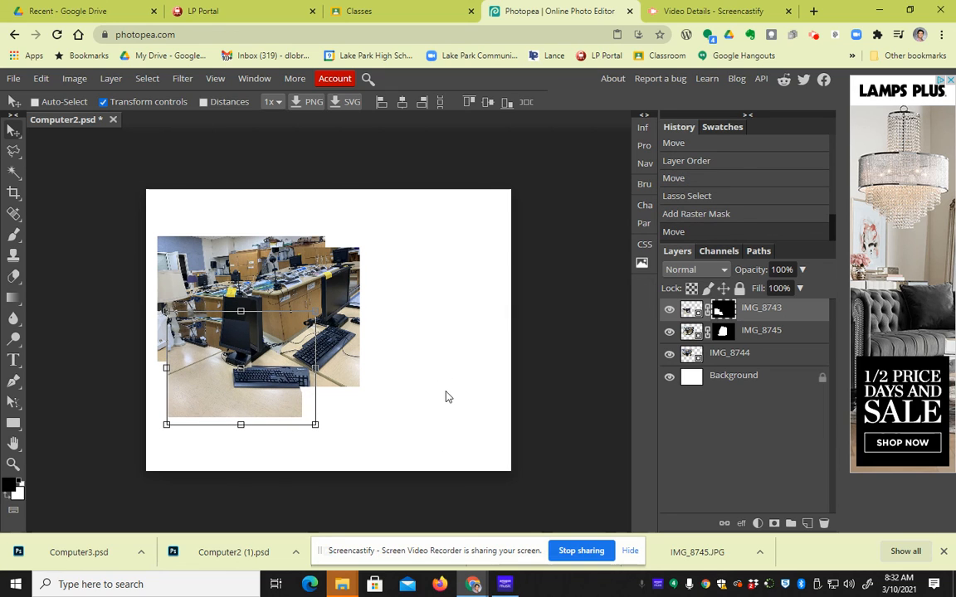